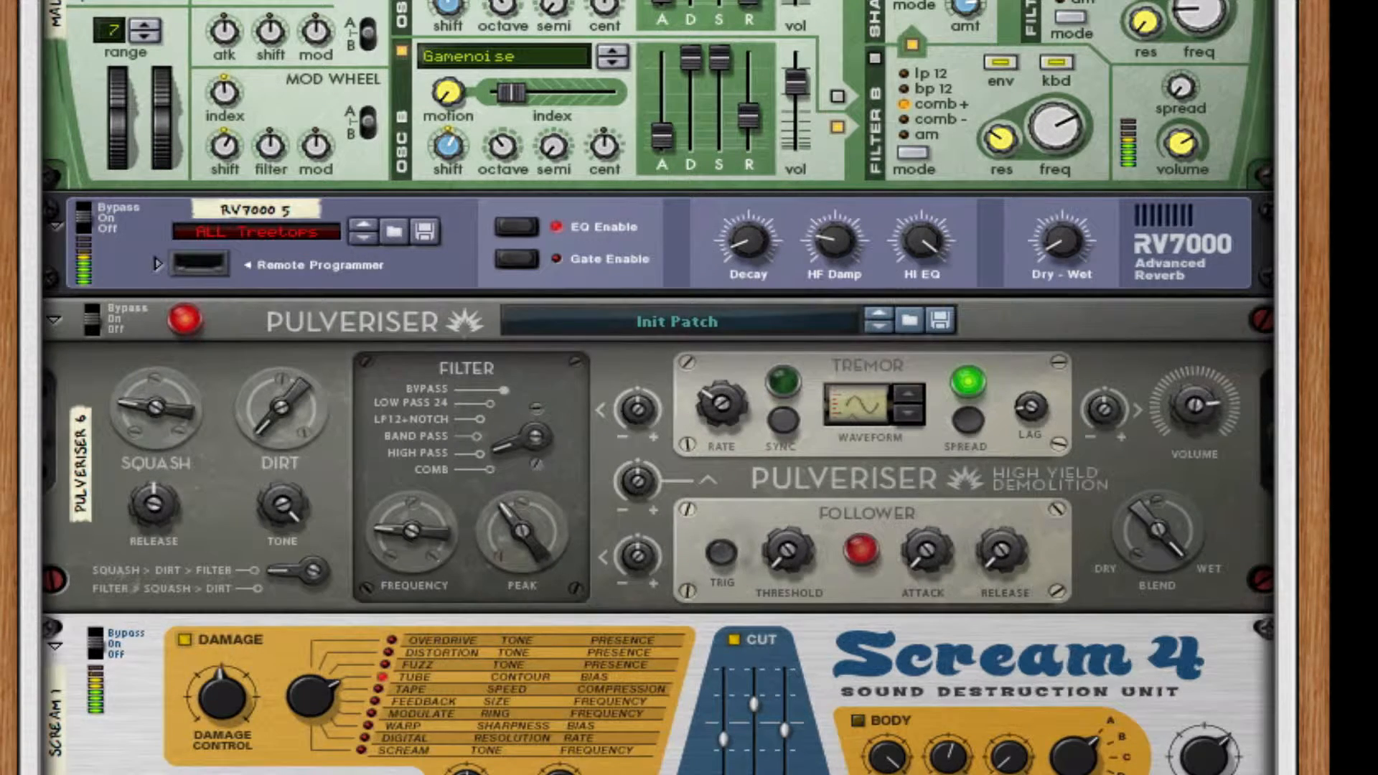
# - Create a new Combinator in the empty rack space below the master section
pyautogui.scroll(3, 657, 387)
pyautogui.scroll(3, 658, 388)
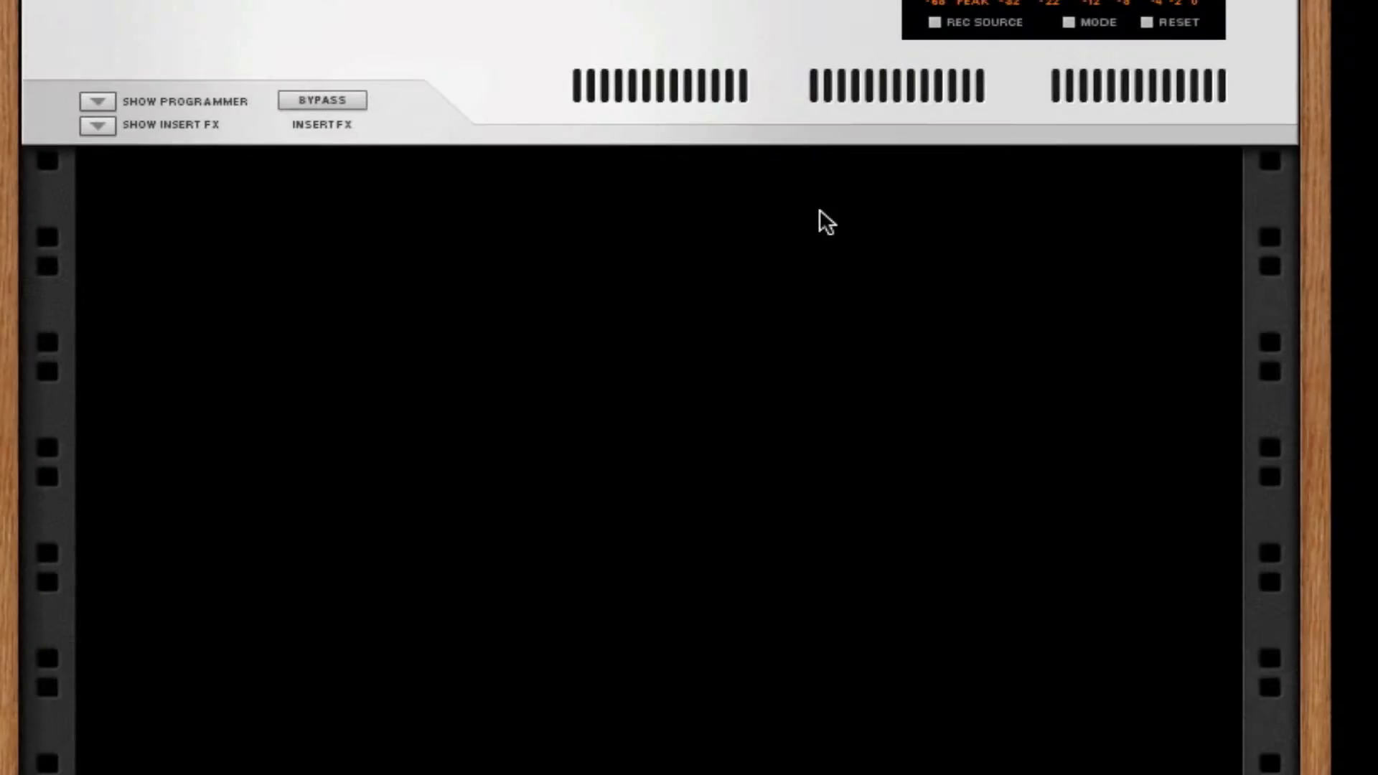
pyautogui.rightClick(820, 209)
pyautogui.moveTo(1110, 470)
pyautogui.click(1344, 461)
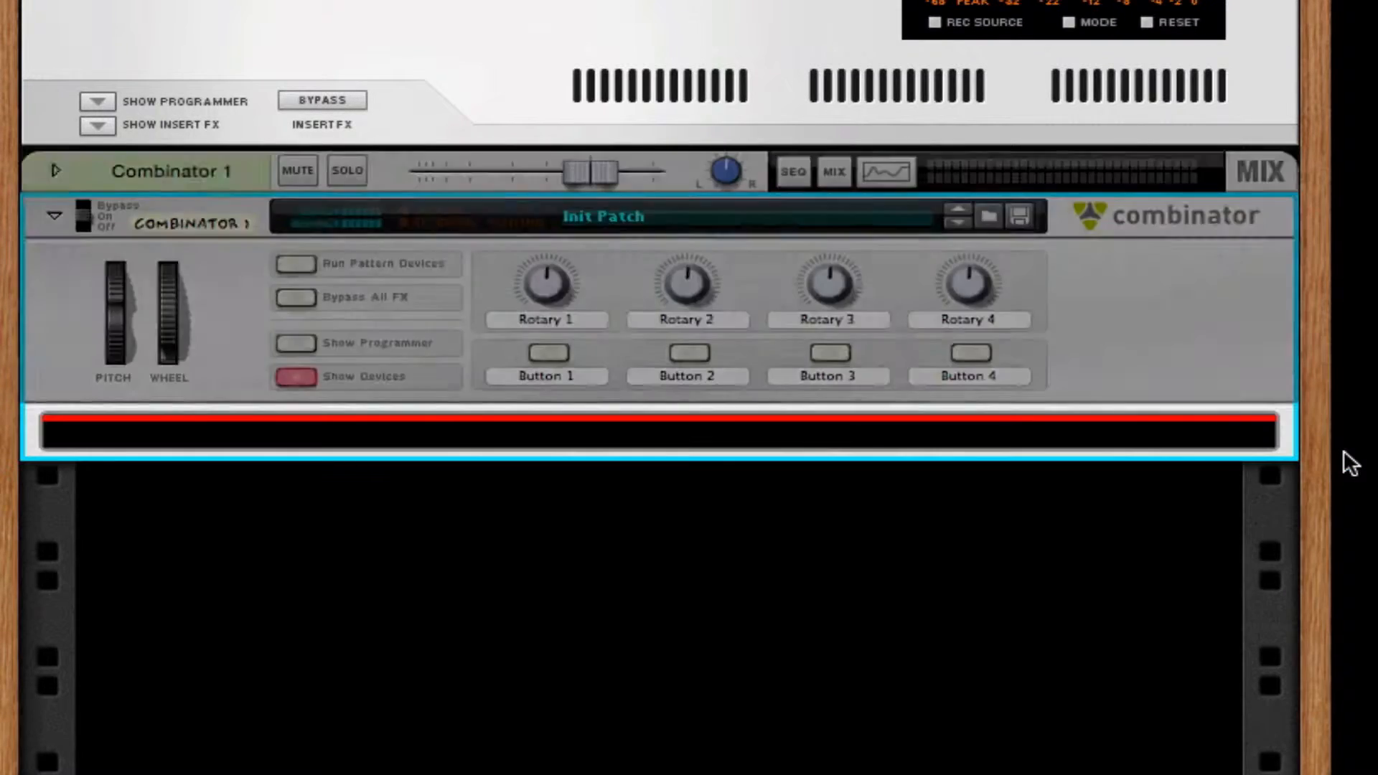
# - Add a Malström synthesizer inside the Combinator
pyautogui.rightClick(224, 439)
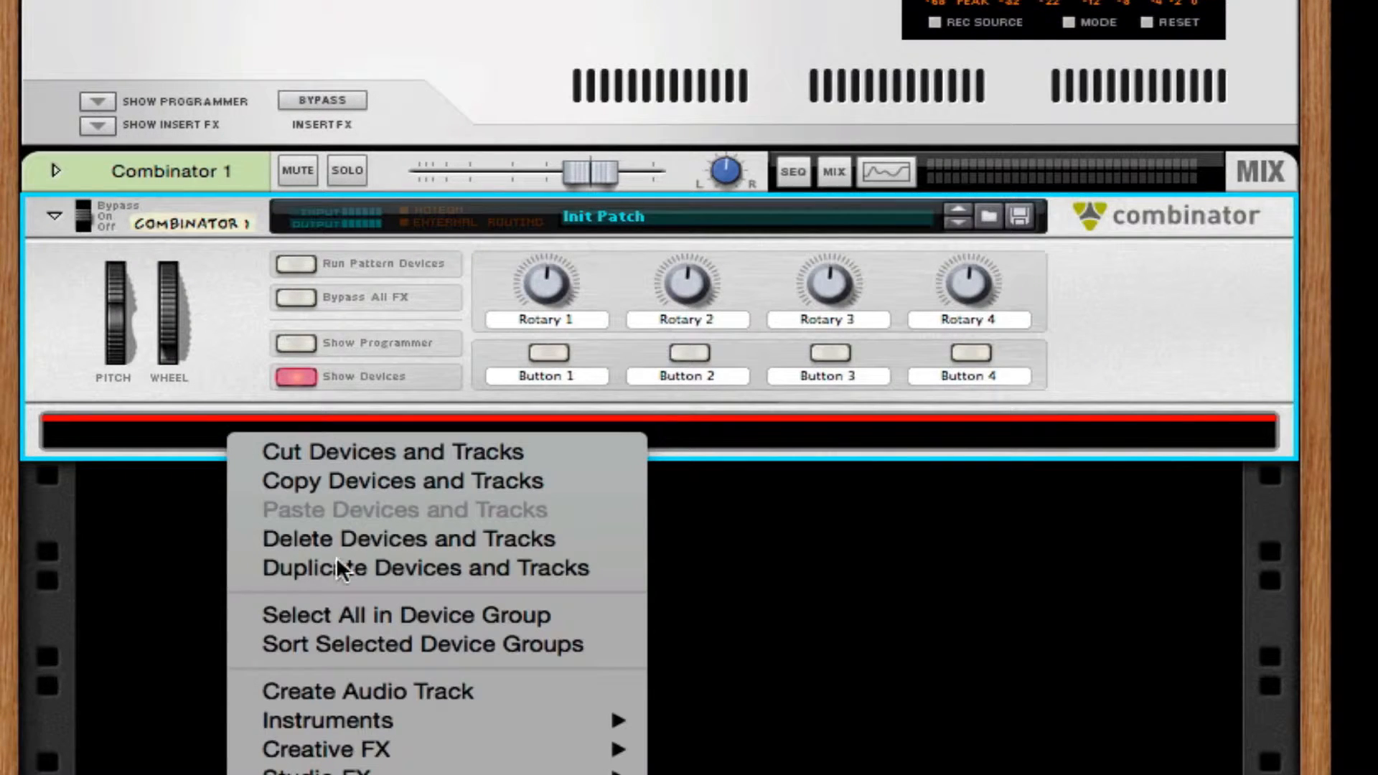
pyautogui.moveTo(489, 713)
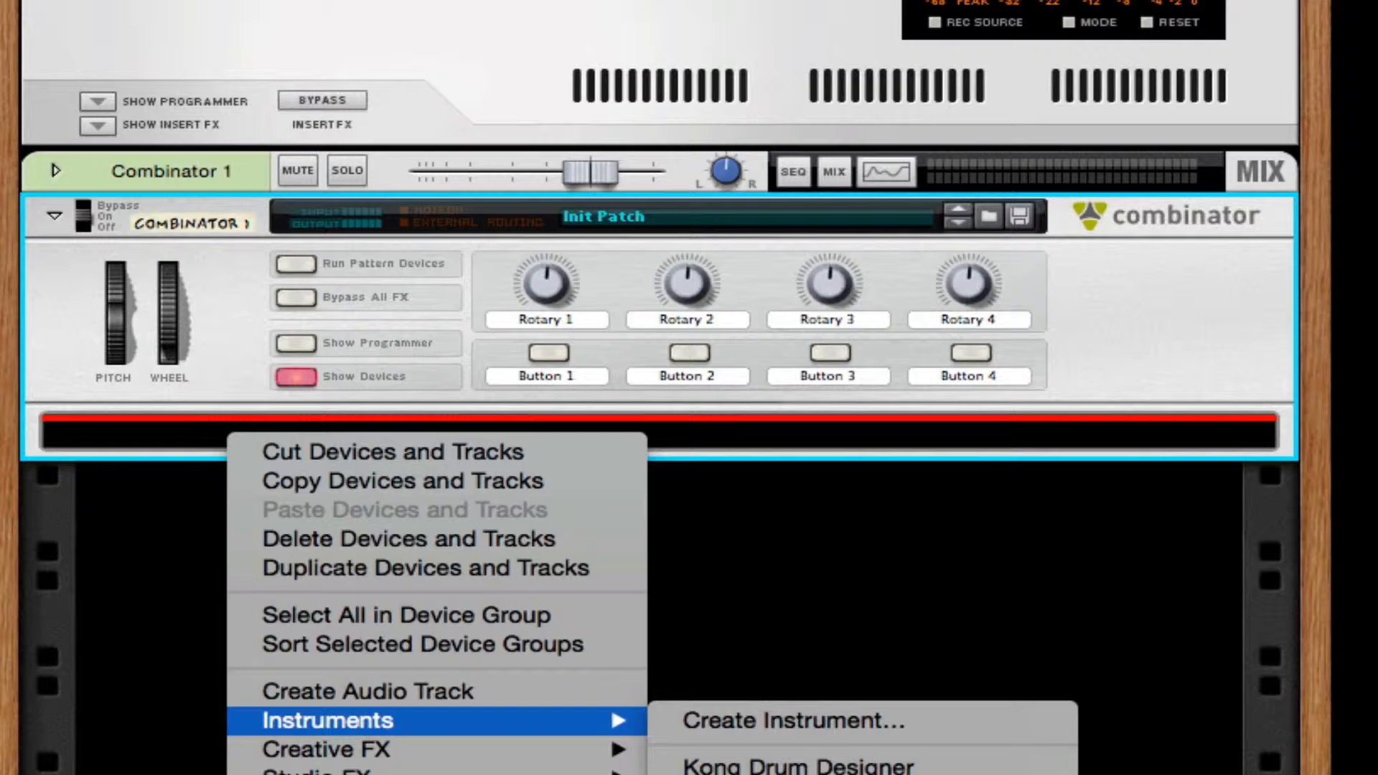
pyautogui.click(746, 774)
pyautogui.scroll(-4, 451, 580)
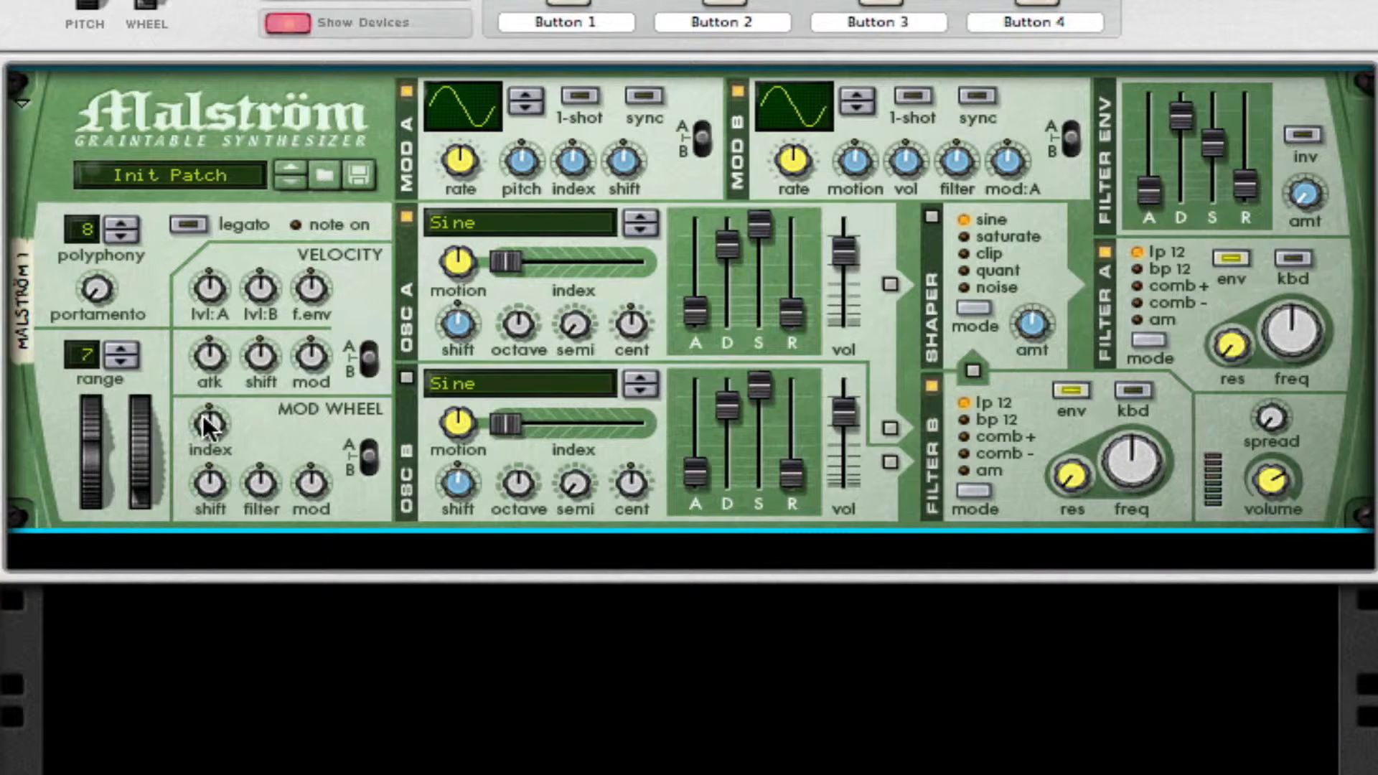
# - Adjust the Malström's mod wheel to index amount and lower oscillator A's octave
pyautogui.moveTo(207, 419)
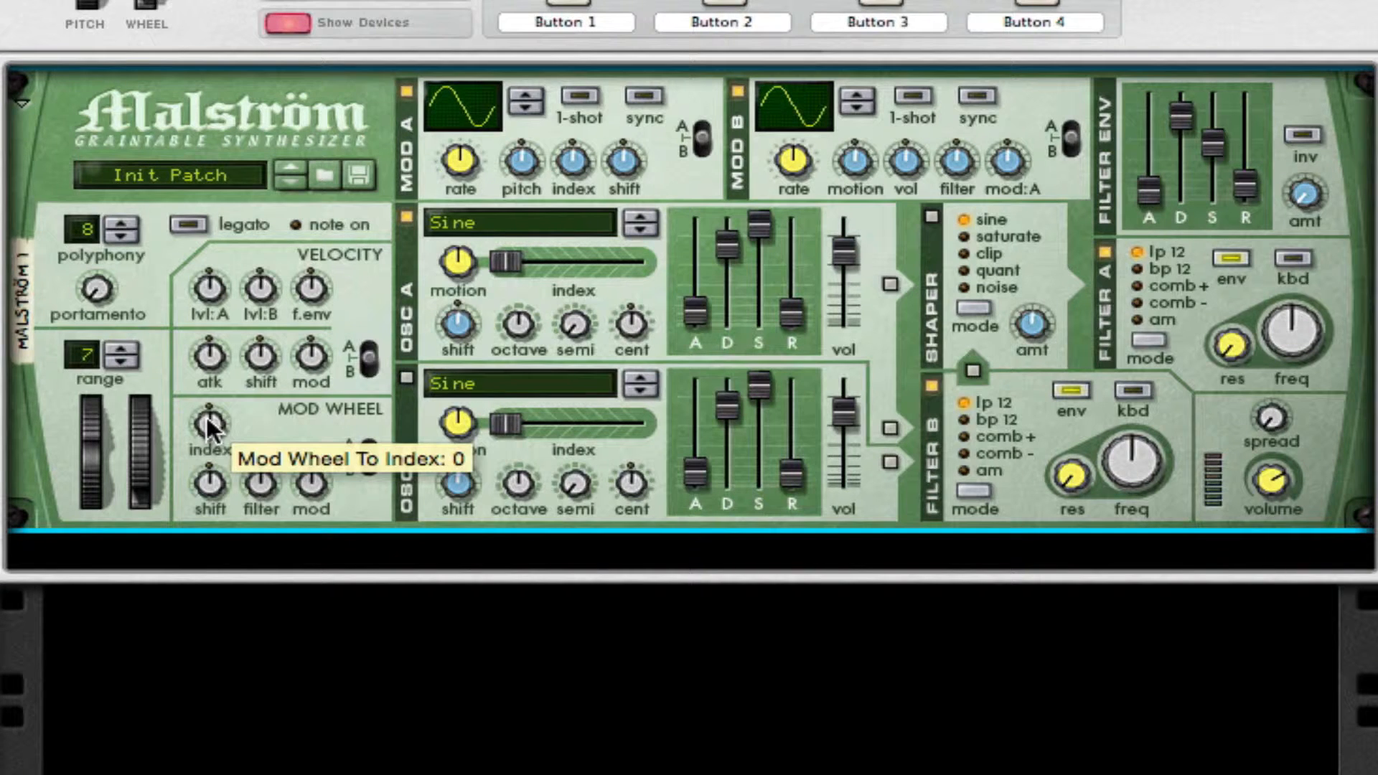
pyautogui.moveTo(207, 416); pyautogui.dragTo(206, 416)
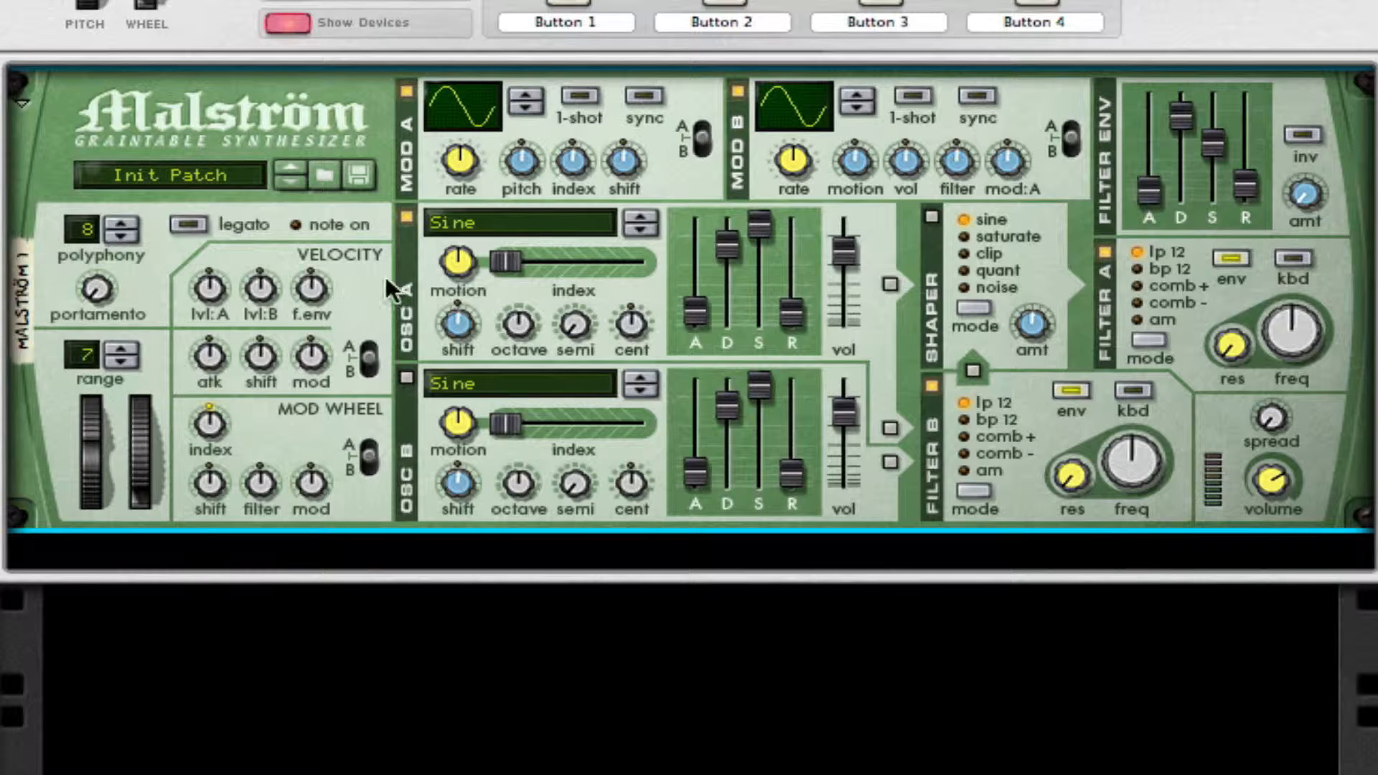
pyautogui.click(367, 457)
pyautogui.moveTo(506, 329); pyautogui.dragTo(492, 421)
pyautogui.moveTo(516, 290); pyautogui.dragTo(515, 286)
# - Enable oscillator B and set its graintable to Gamenoise
pyautogui.click(501, 386)
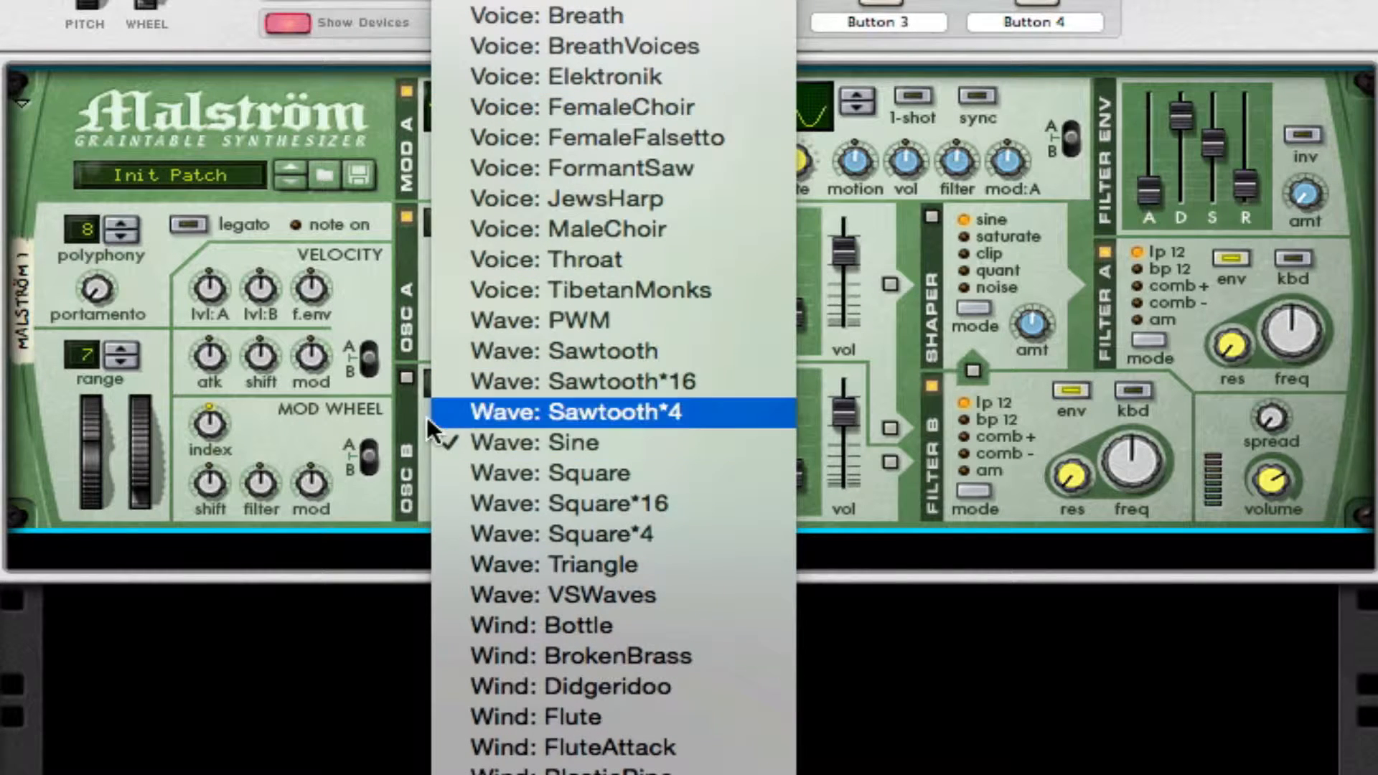
pyautogui.click(415, 399)
pyautogui.click(406, 378)
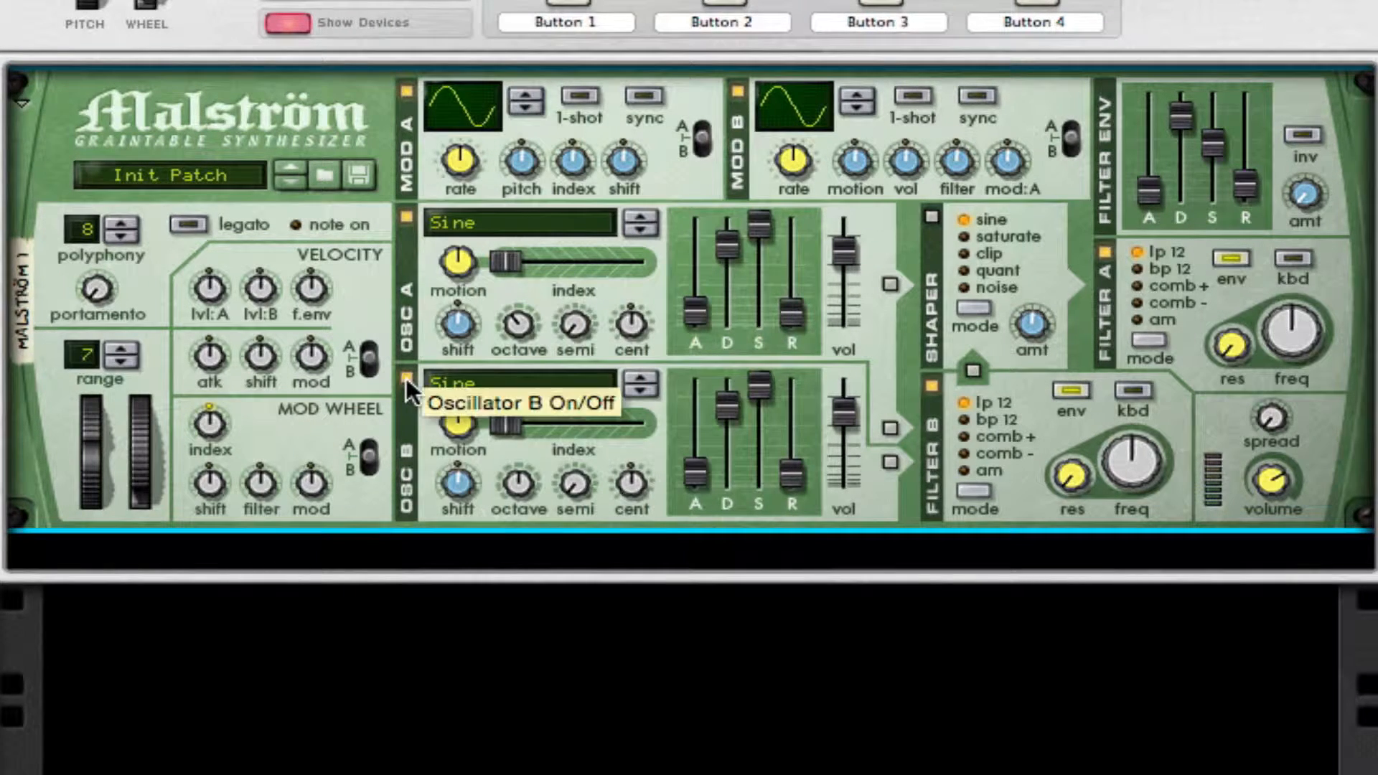
pyautogui.click(481, 382)
pyautogui.scroll(10, 564, 347)
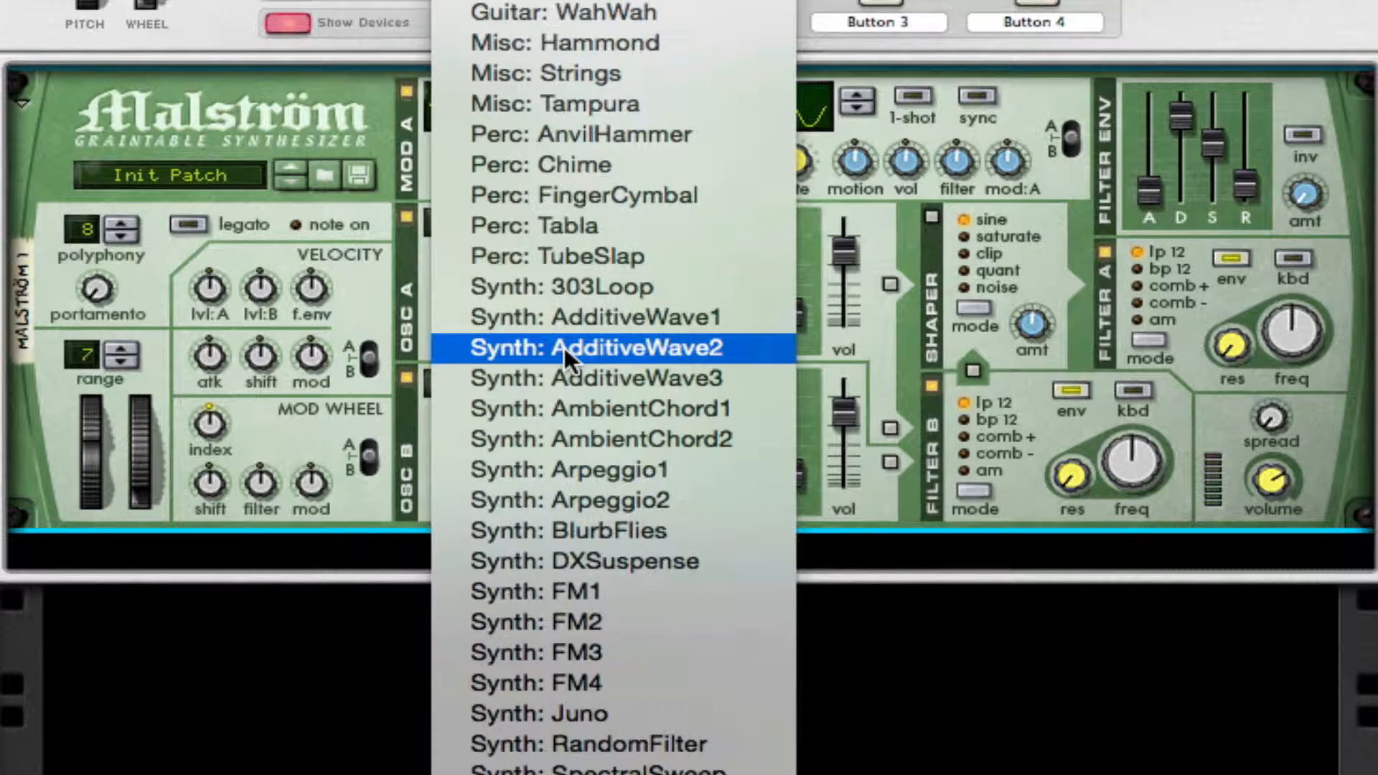
pyautogui.click(564, 347)
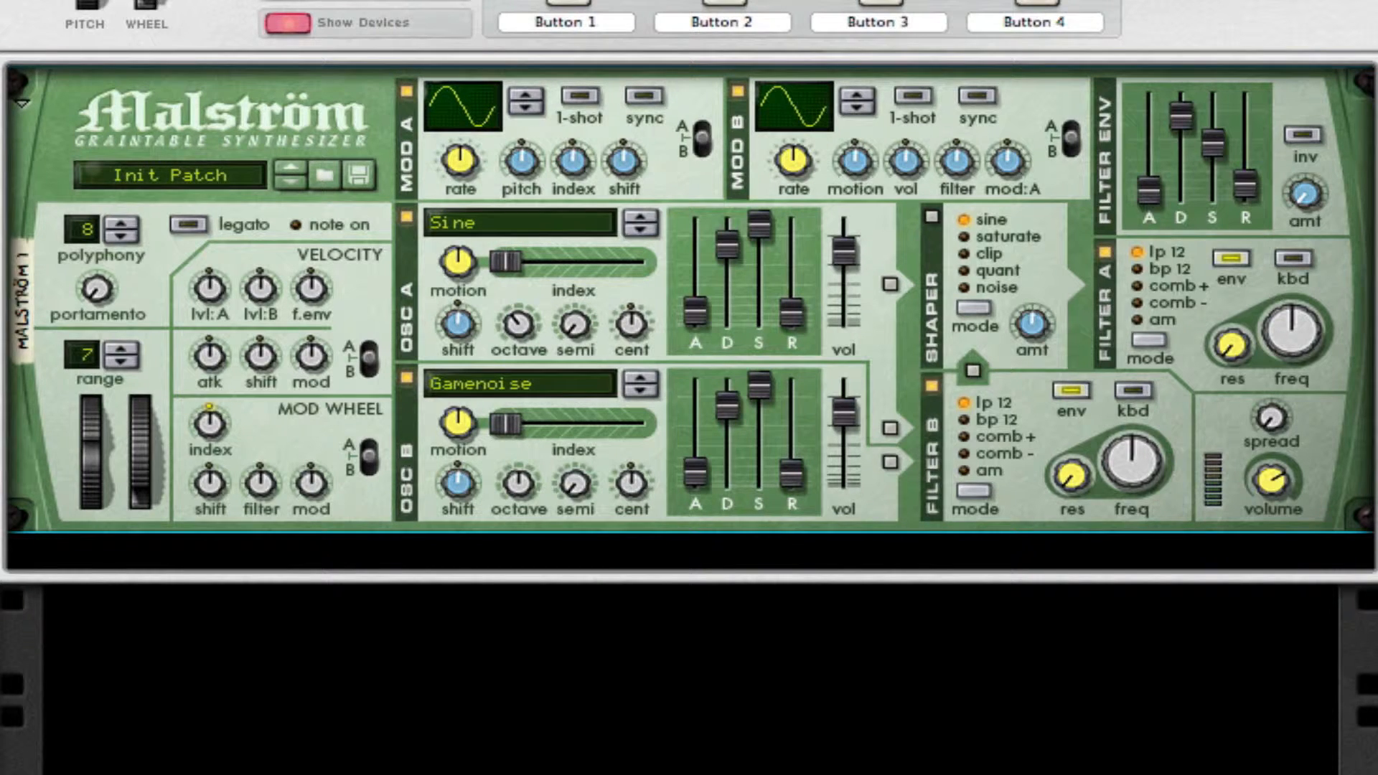
# - Reduce oscillator B's motion and set its index to 23
pyautogui.click(645, 425)
pyautogui.click(501, 422)
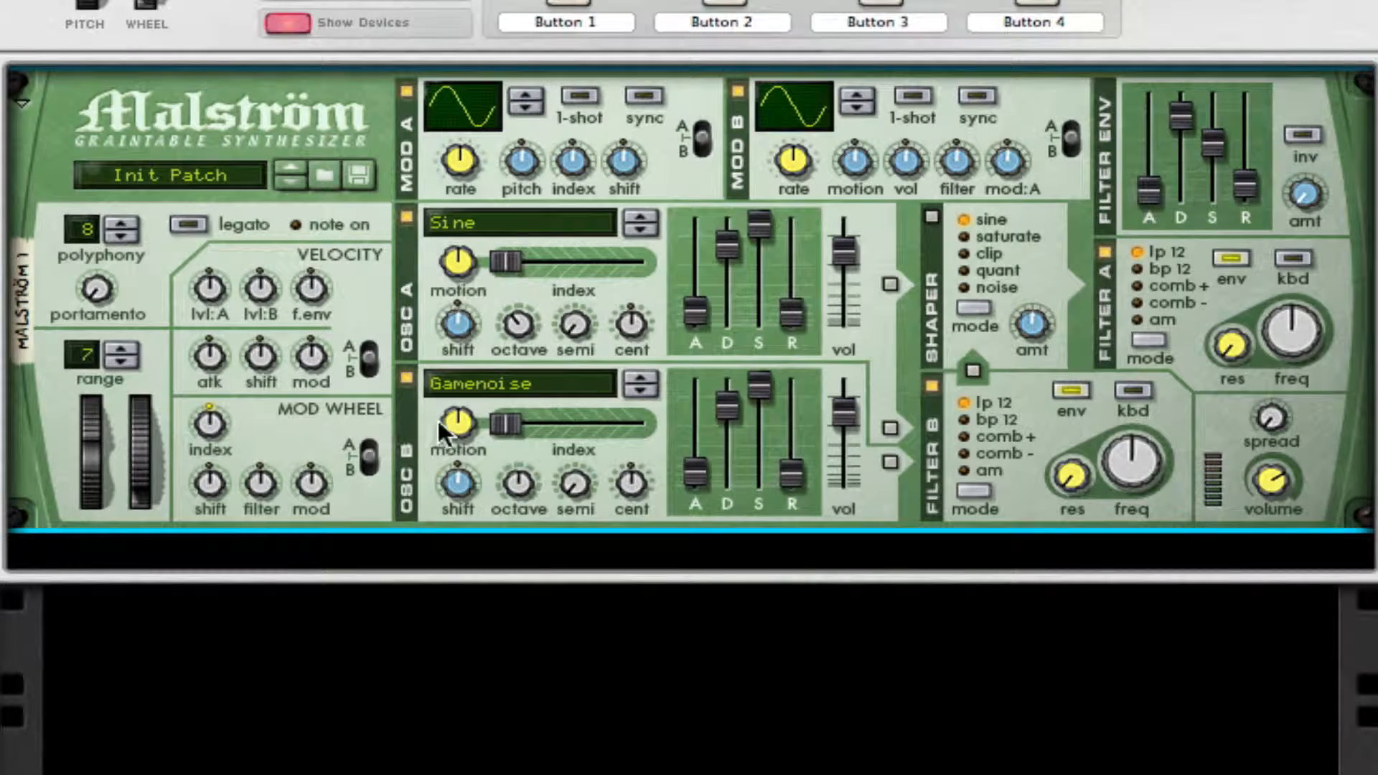
pyautogui.moveTo(438, 419); pyautogui.dragTo(438, 430)
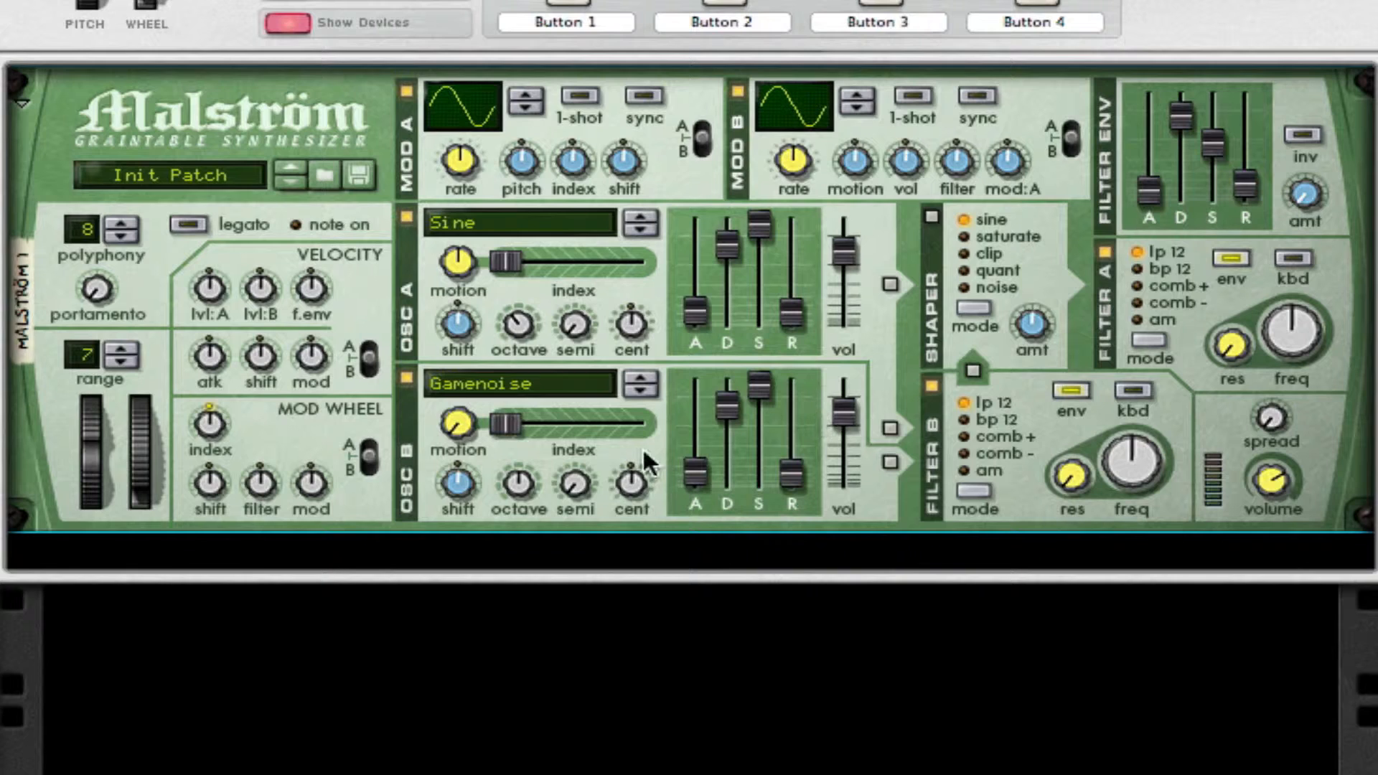
pyautogui.moveTo(515, 422); pyautogui.dragTo(532, 423)
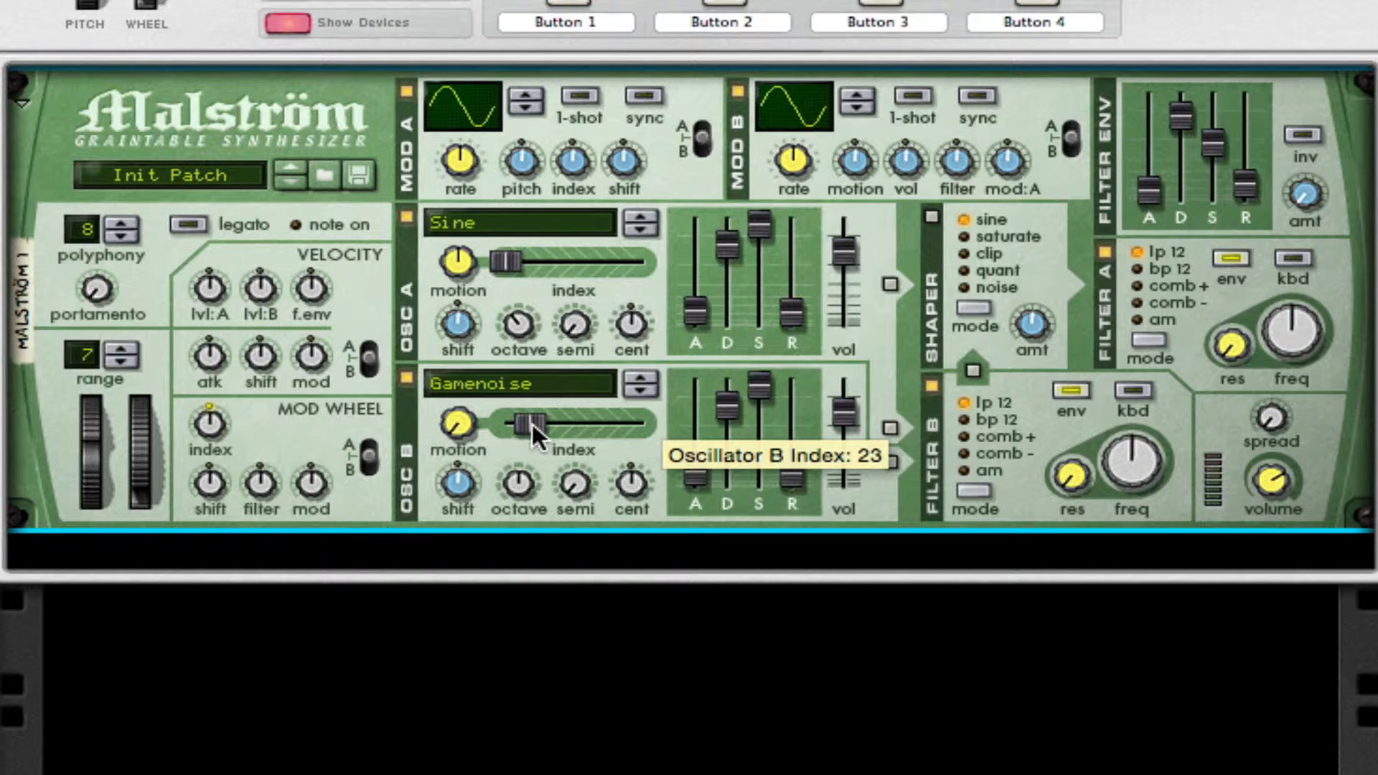
# - Keep oscillator B switched on and lower its octave
pyautogui.click(401, 377)
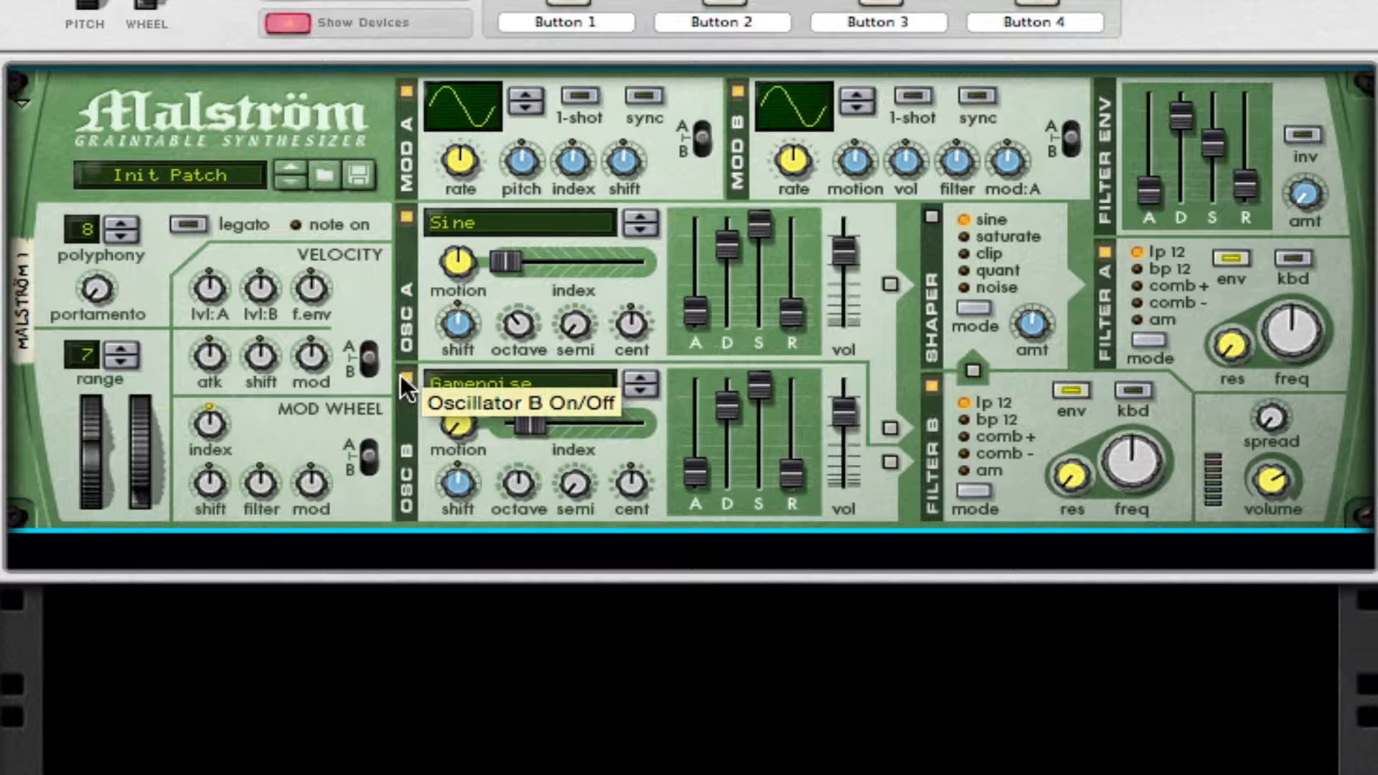
pyautogui.click(400, 377)
pyautogui.moveTo(511, 481); pyautogui.dragTo(511, 527)
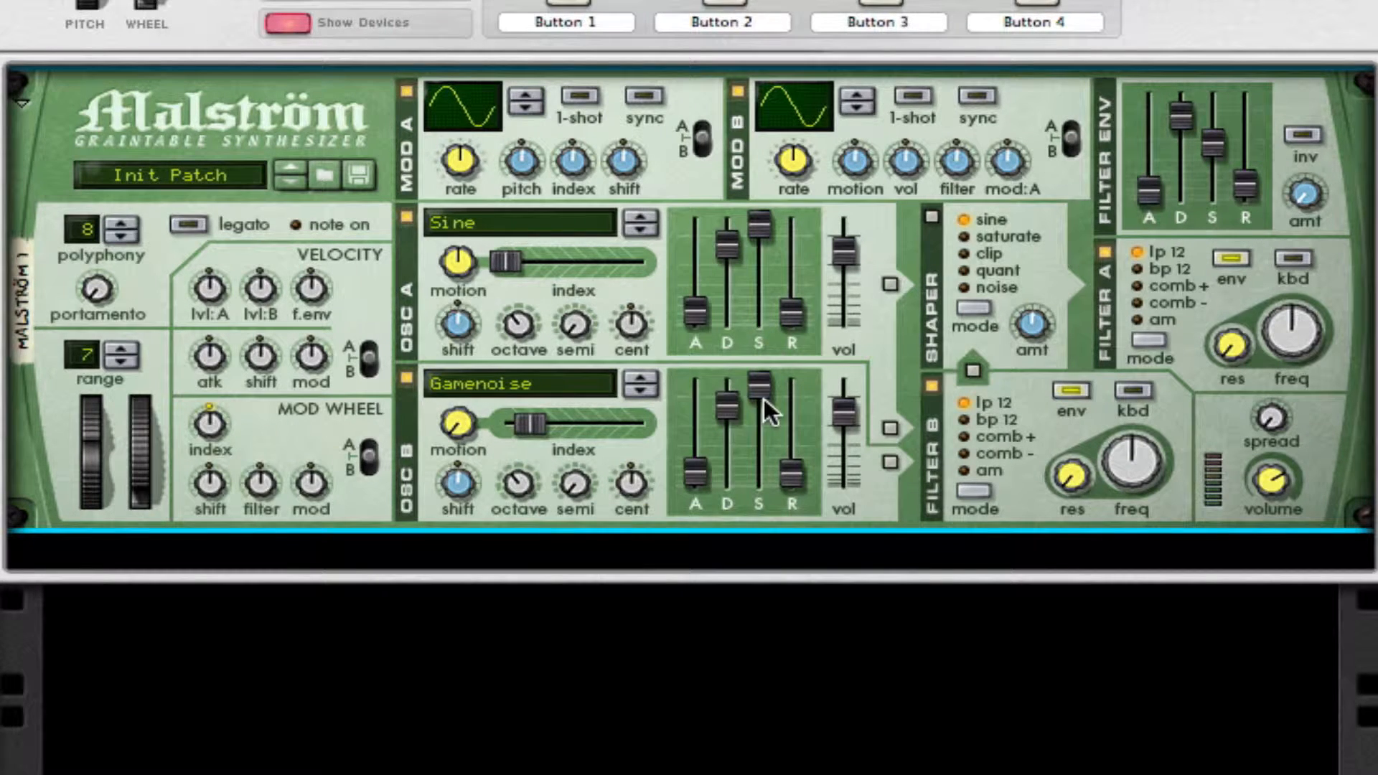
# - Raise oscillator B's decay to maximum and lengthen its release
pyautogui.moveTo(727, 406); pyautogui.dragTo(728, 376)
pyautogui.moveTo(794, 460); pyautogui.dragTo(795, 441)
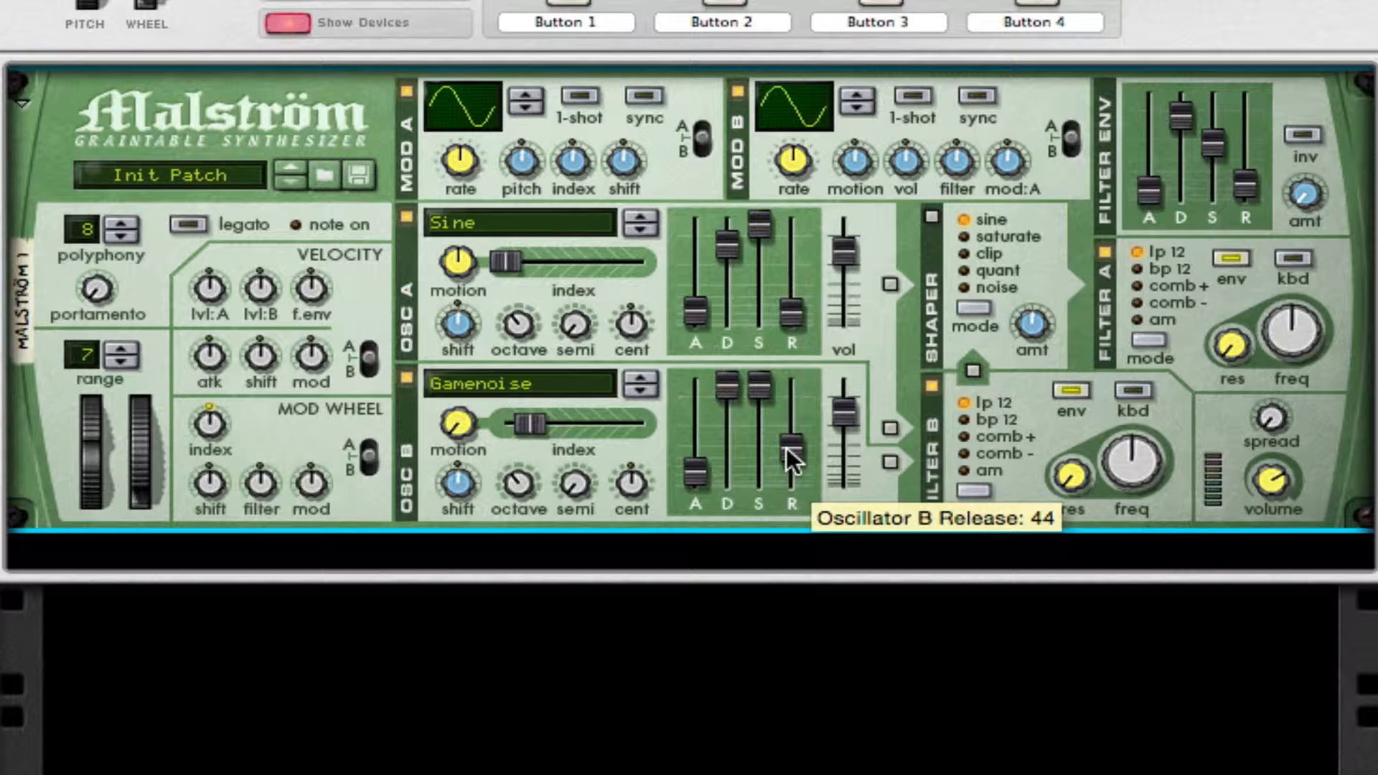
pyautogui.moveTo(785, 446); pyautogui.dragTo(785, 452)
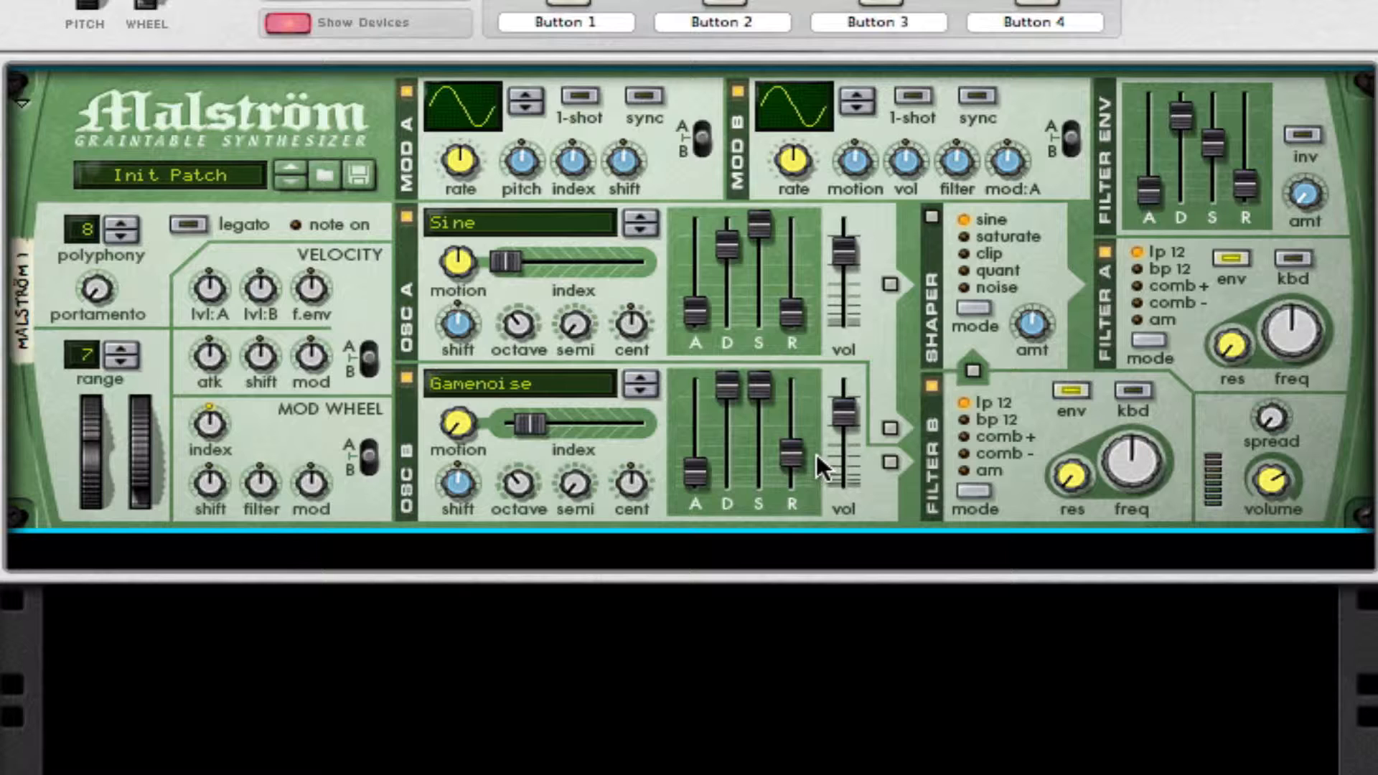
# - Route oscillator B through the Filter B path into the enabled Shaper, with Filter A and Filter B switched off
pyautogui.click(889, 463)
pyautogui.click(929, 215)
pyautogui.click(972, 369)
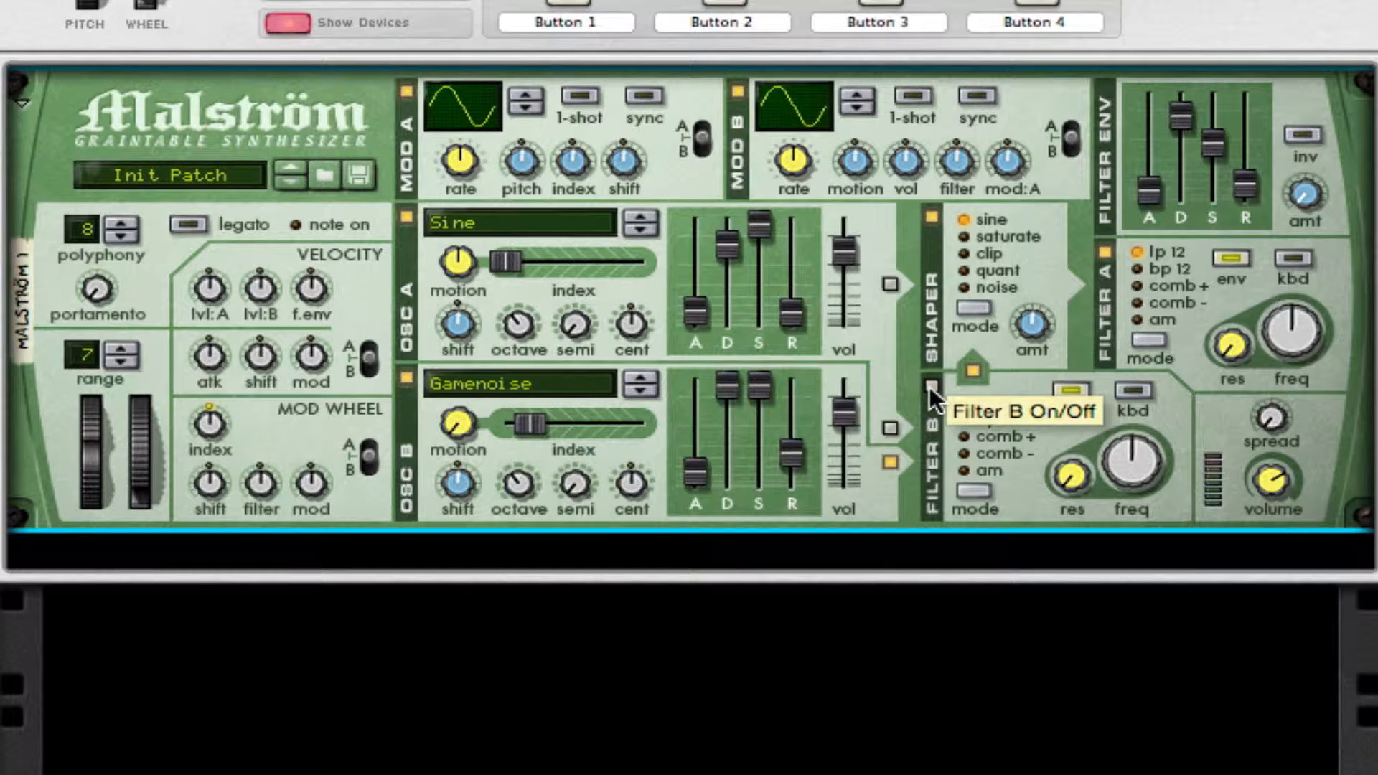
pyautogui.click(1104, 252)
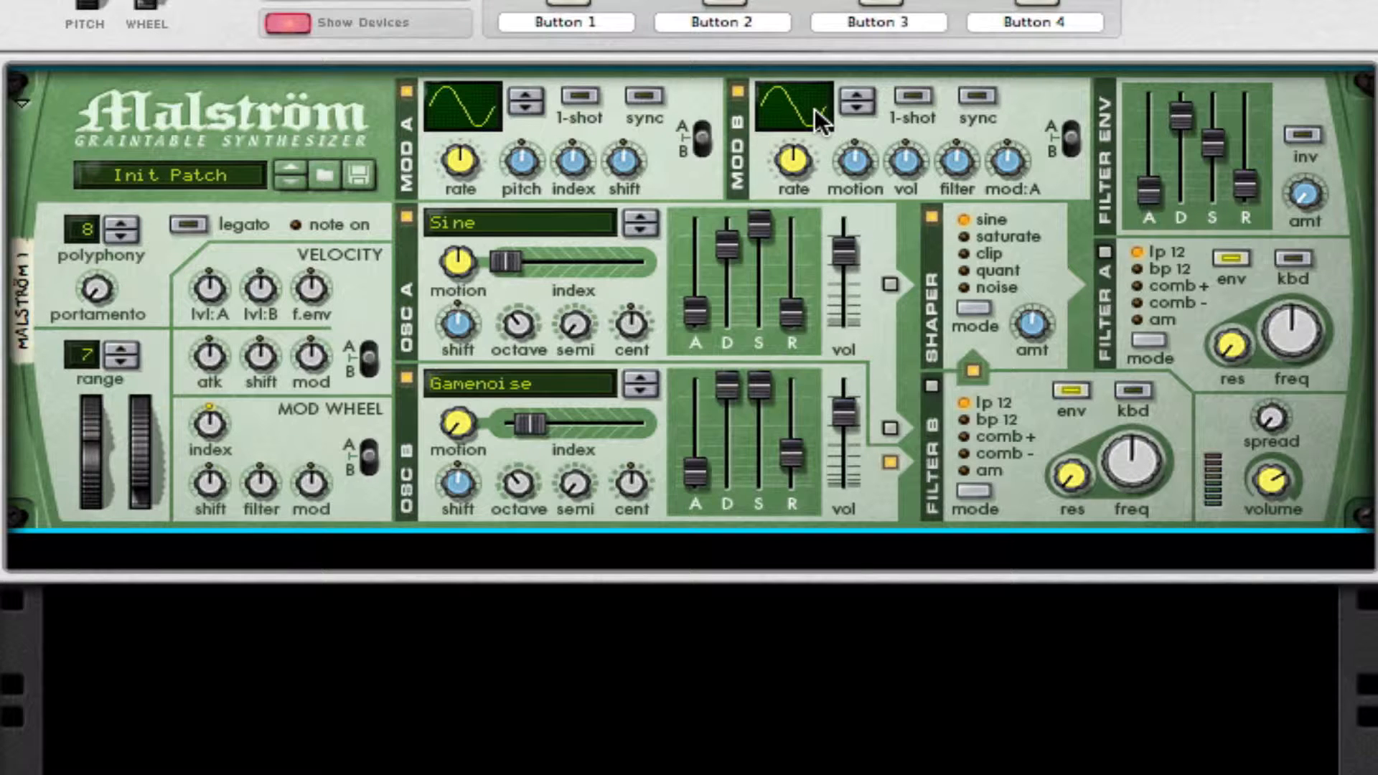
# - Set Modulator B to a tempo-synced square wave with a faster rate and a higher filter amount
pyautogui.moveTo(812, 109); pyautogui.dragTo(816, 50)
pyautogui.click(965, 96)
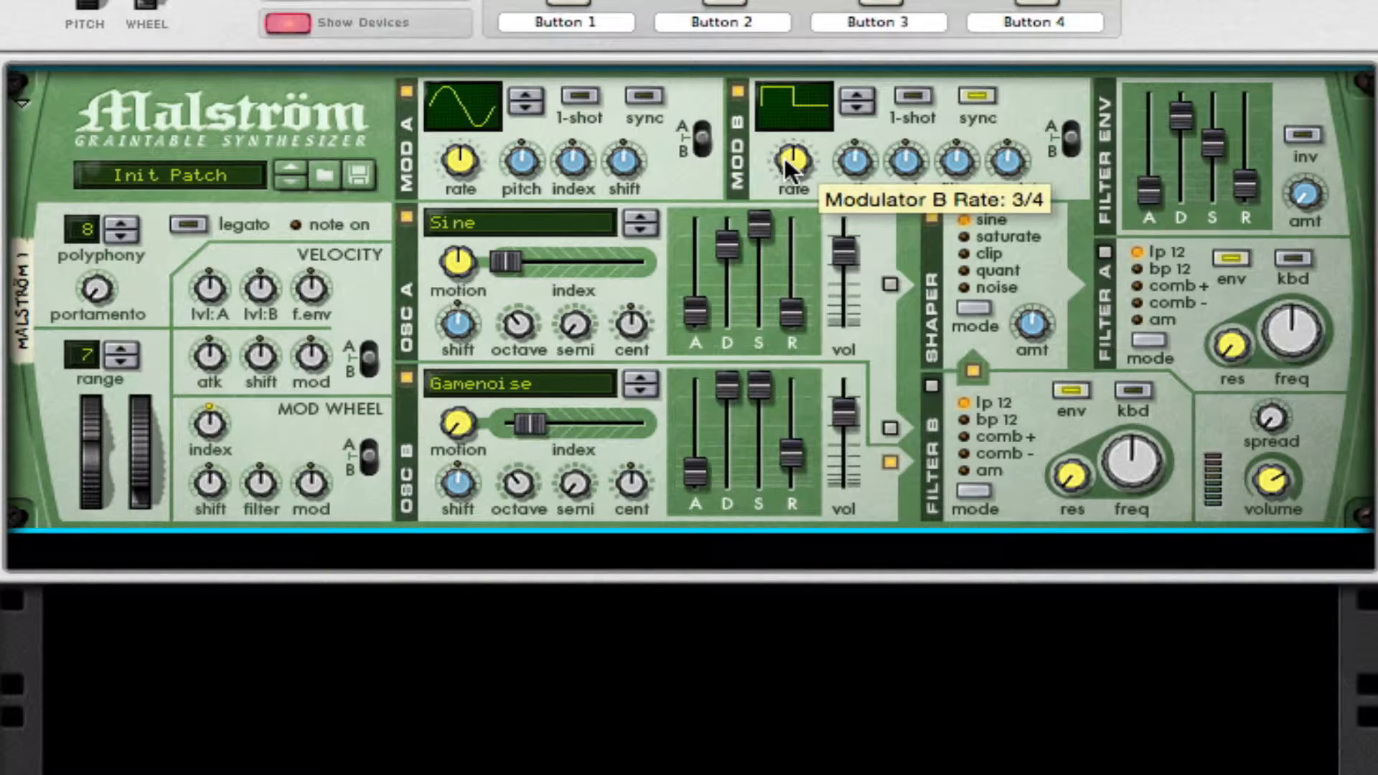
pyautogui.moveTo(785, 158); pyautogui.dragTo(782, 79)
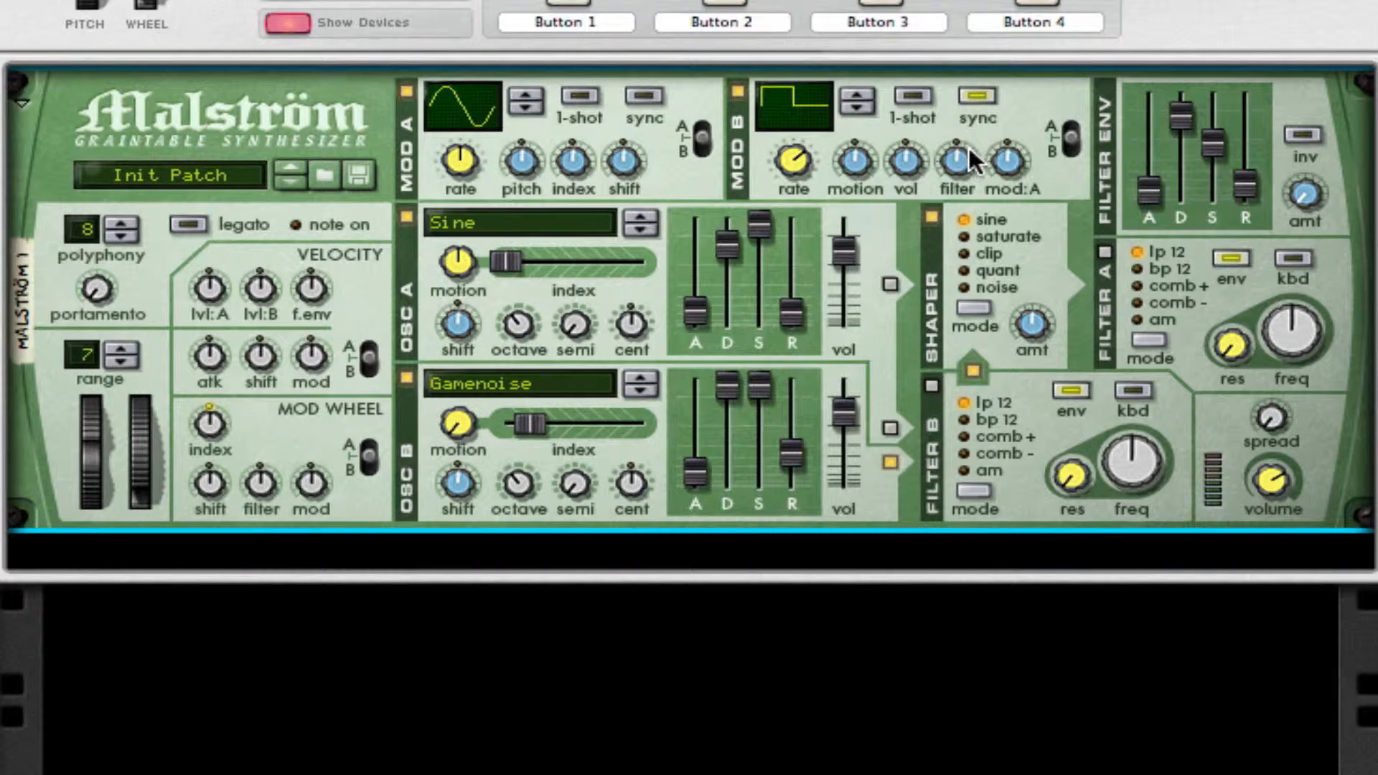
pyautogui.moveTo(962, 165); pyautogui.dragTo(962, 122)
# - Increase the Shaper amount and bring the filter envelope's decay, sustain and release down to minimum
pyautogui.moveTo(1049, 334); pyautogui.dragTo(1047, 191)
pyautogui.moveTo(1168, 115); pyautogui.dragTo(1185, 268)
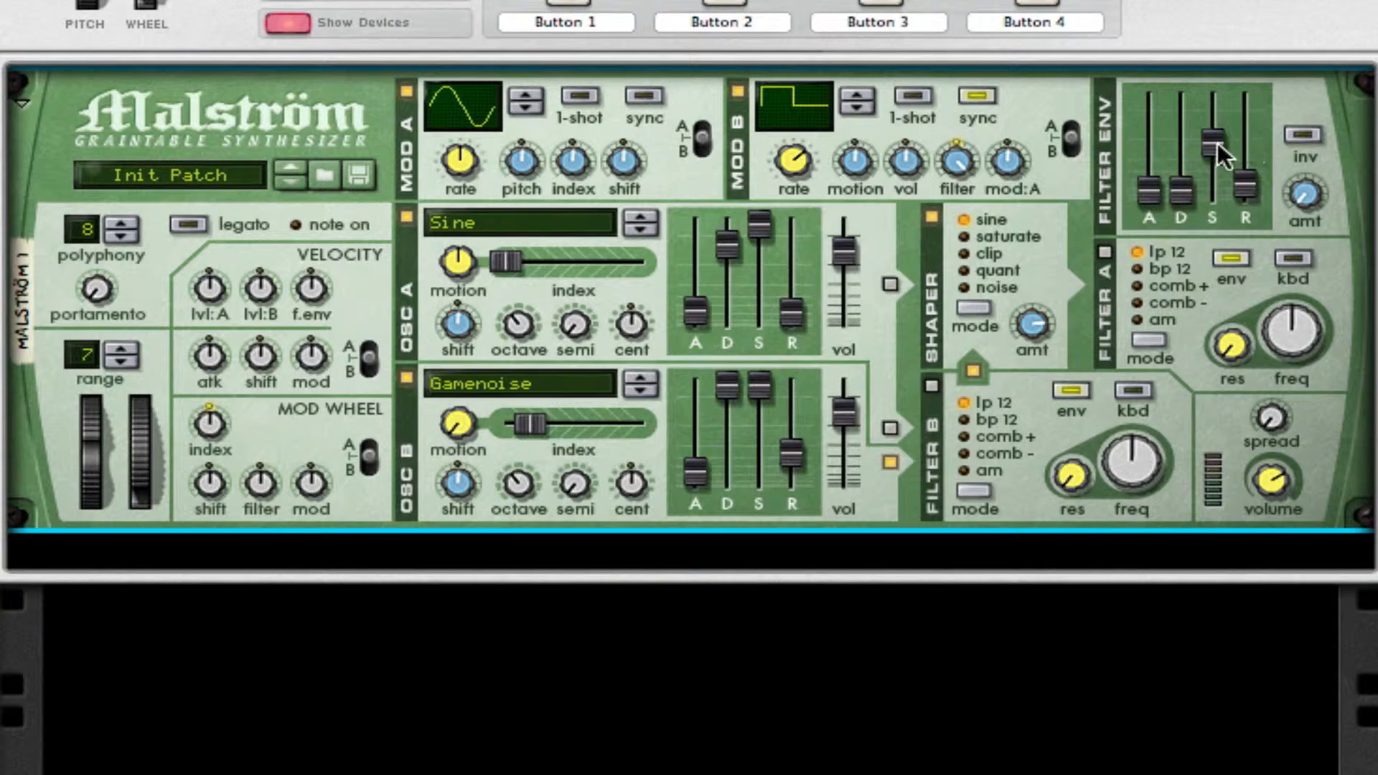
pyautogui.moveTo(1216, 142); pyautogui.dragTo(1228, 207)
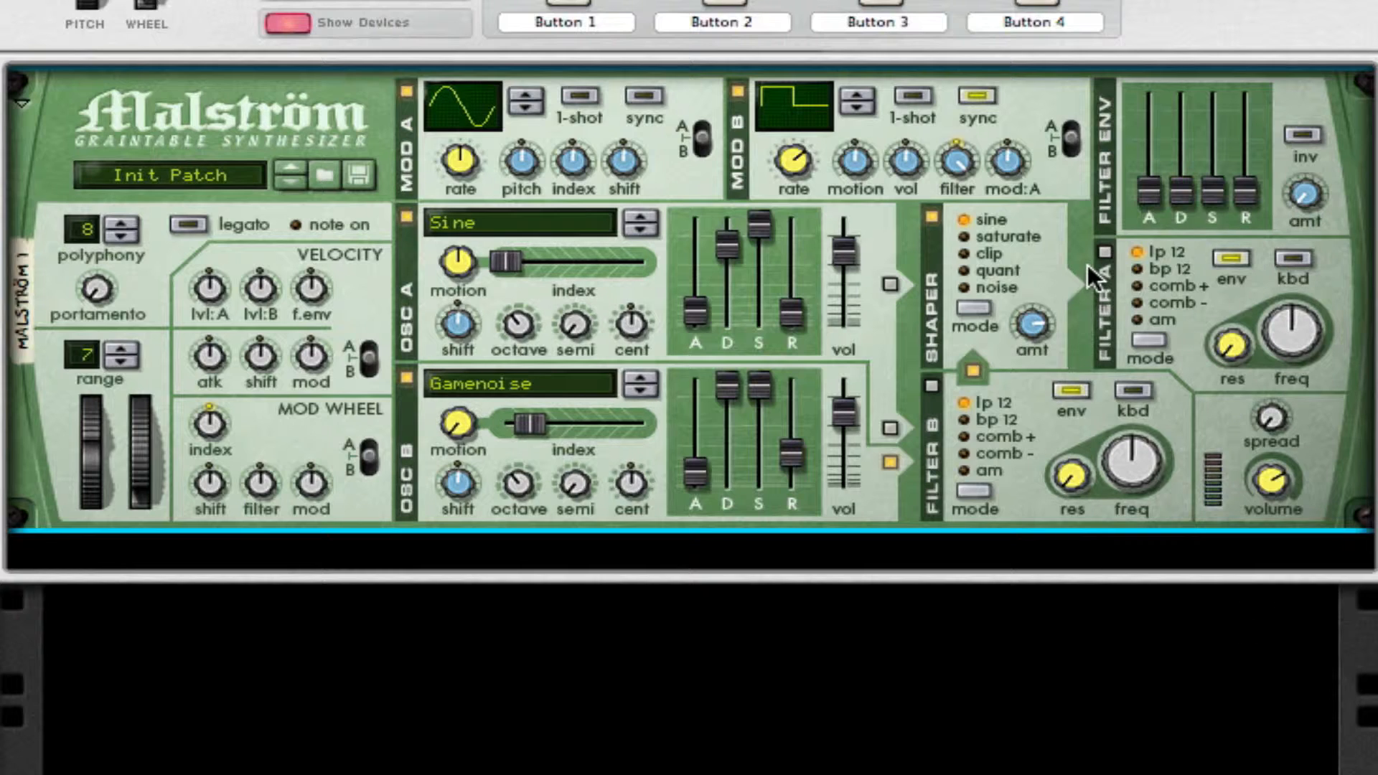
# - Raise the Malström's mod wheel to shift amount
pyautogui.scroll(-1, 1087, 264)
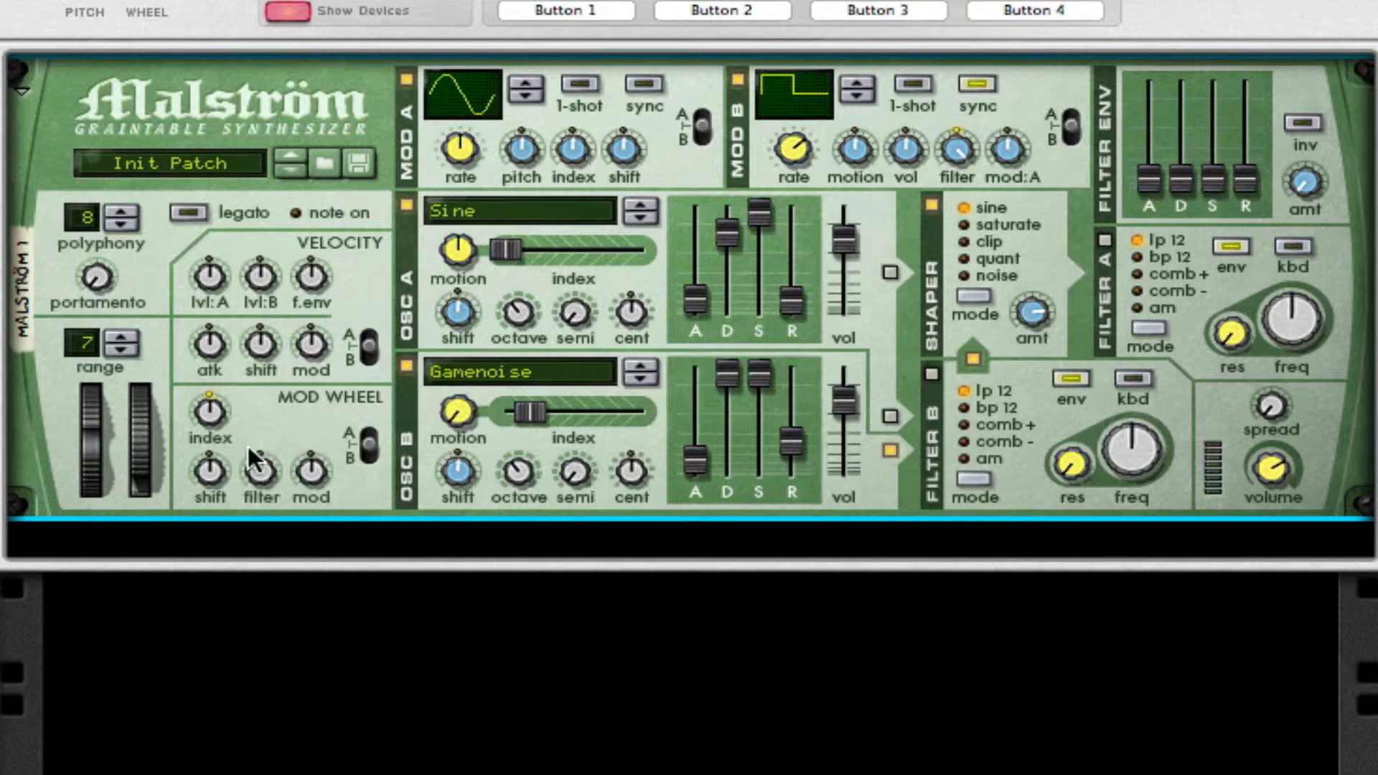
pyautogui.moveTo(214, 469); pyautogui.dragTo(224, 431)
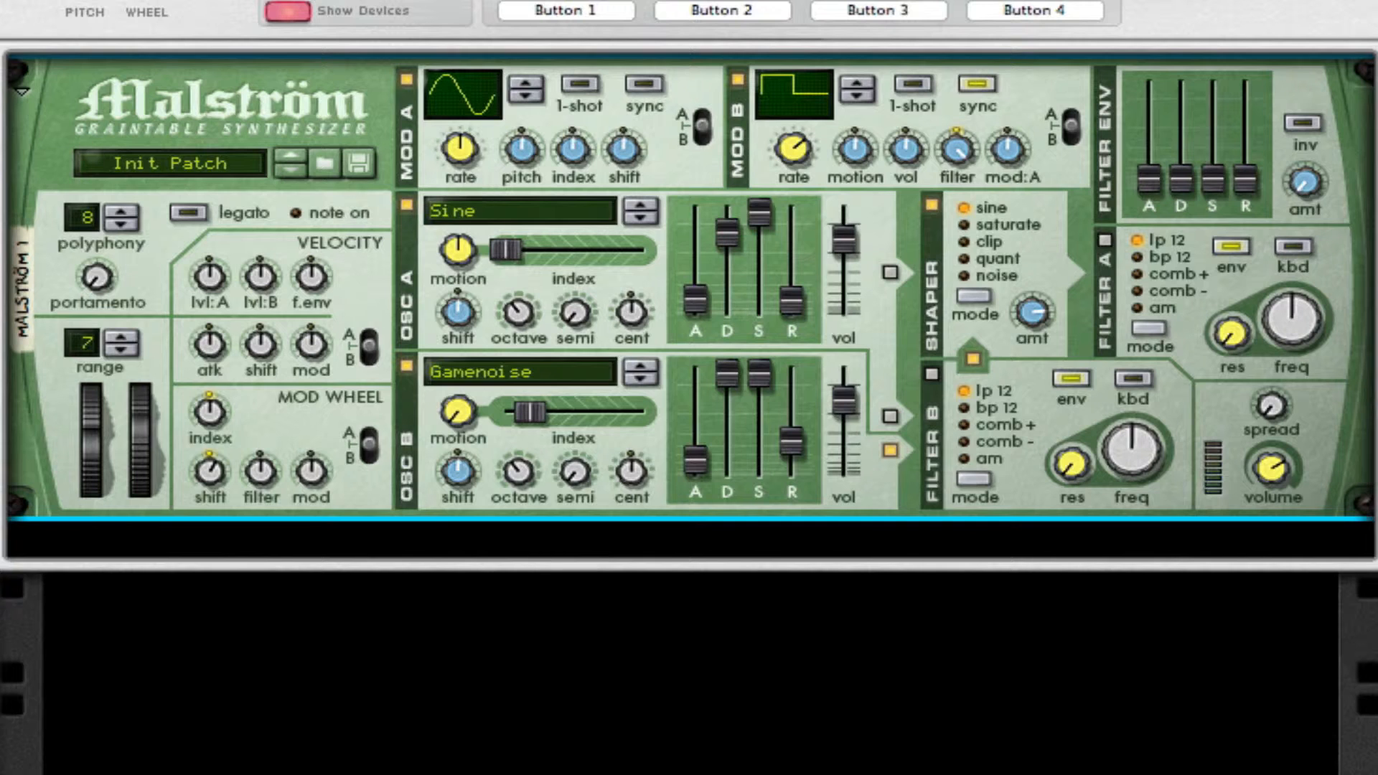
# - Add an RV7000 Advanced Reverb after the Malström inside the Combinator
pyautogui.rightClick(384, 273)
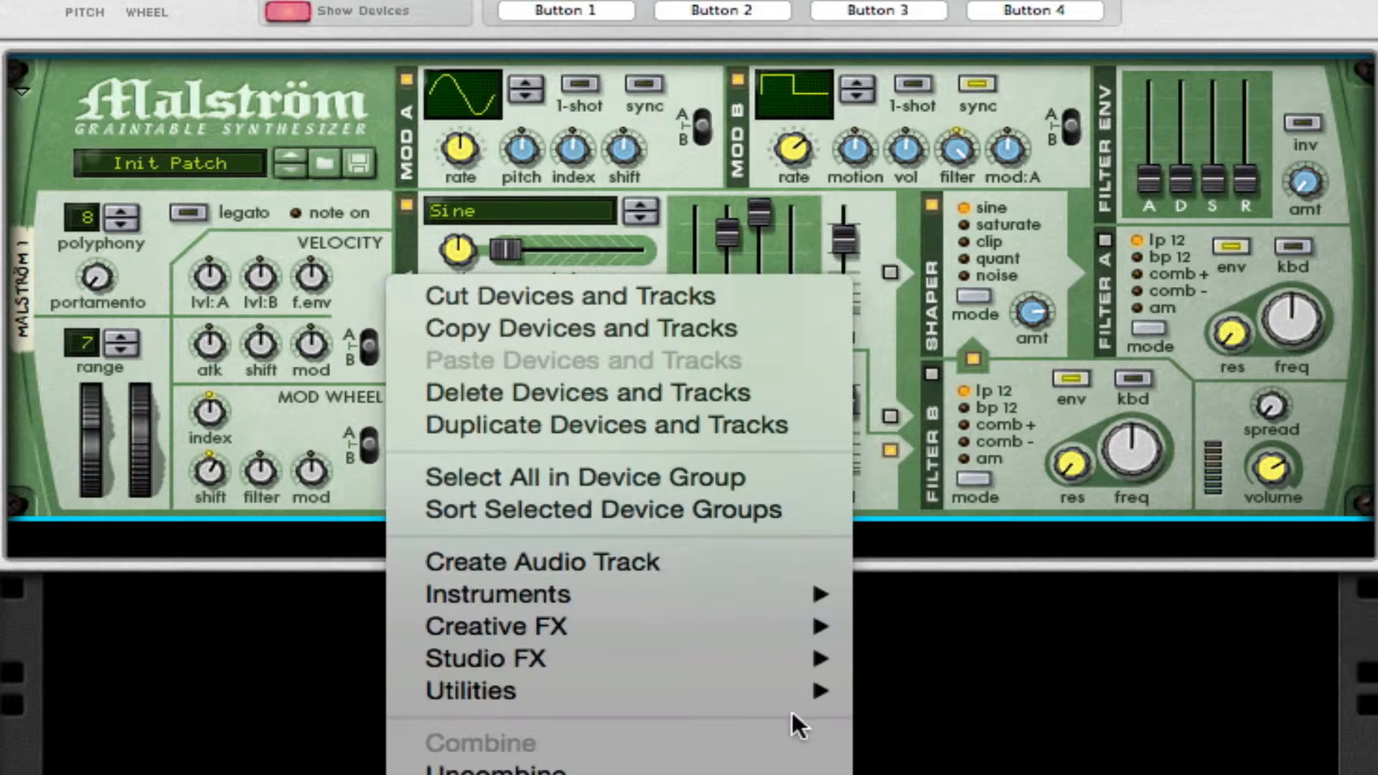
pyautogui.moveTo(802, 657)
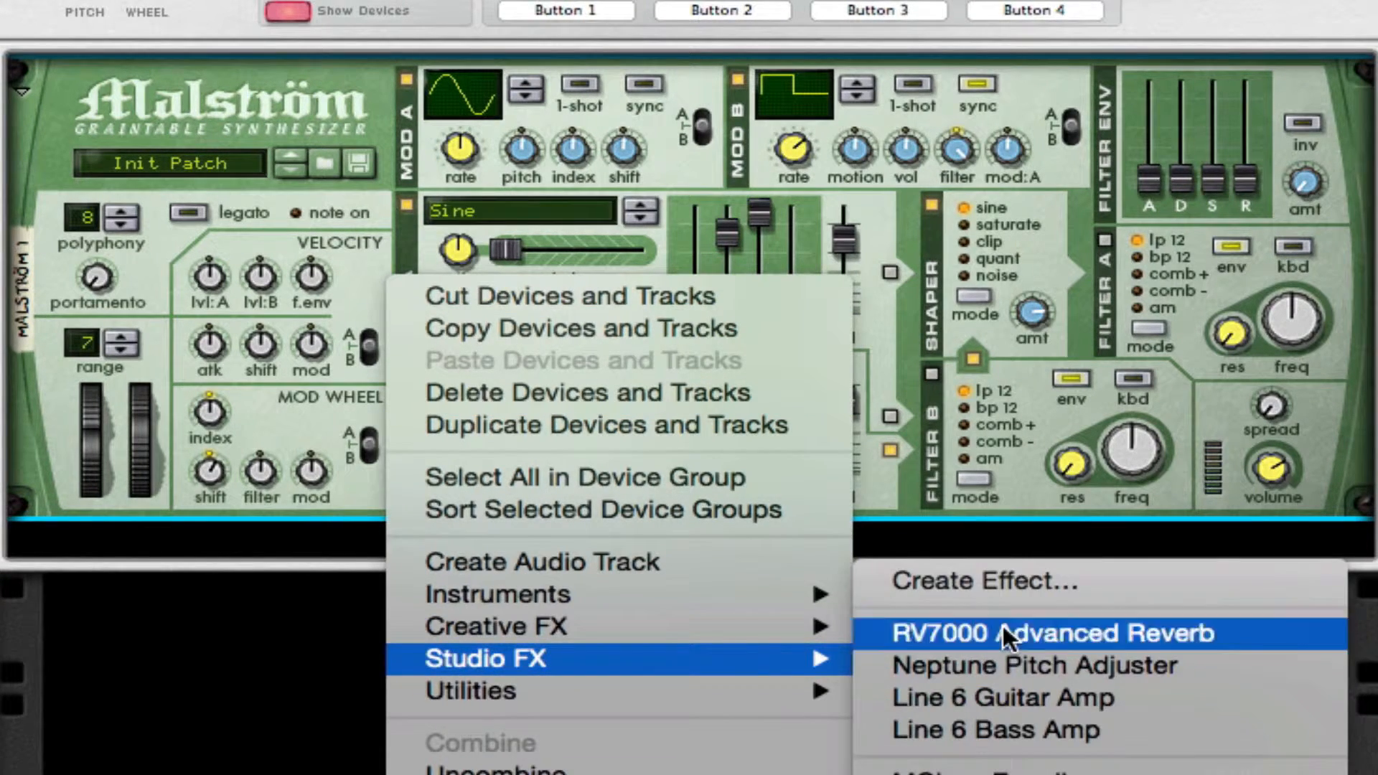
pyautogui.click(1002, 628)
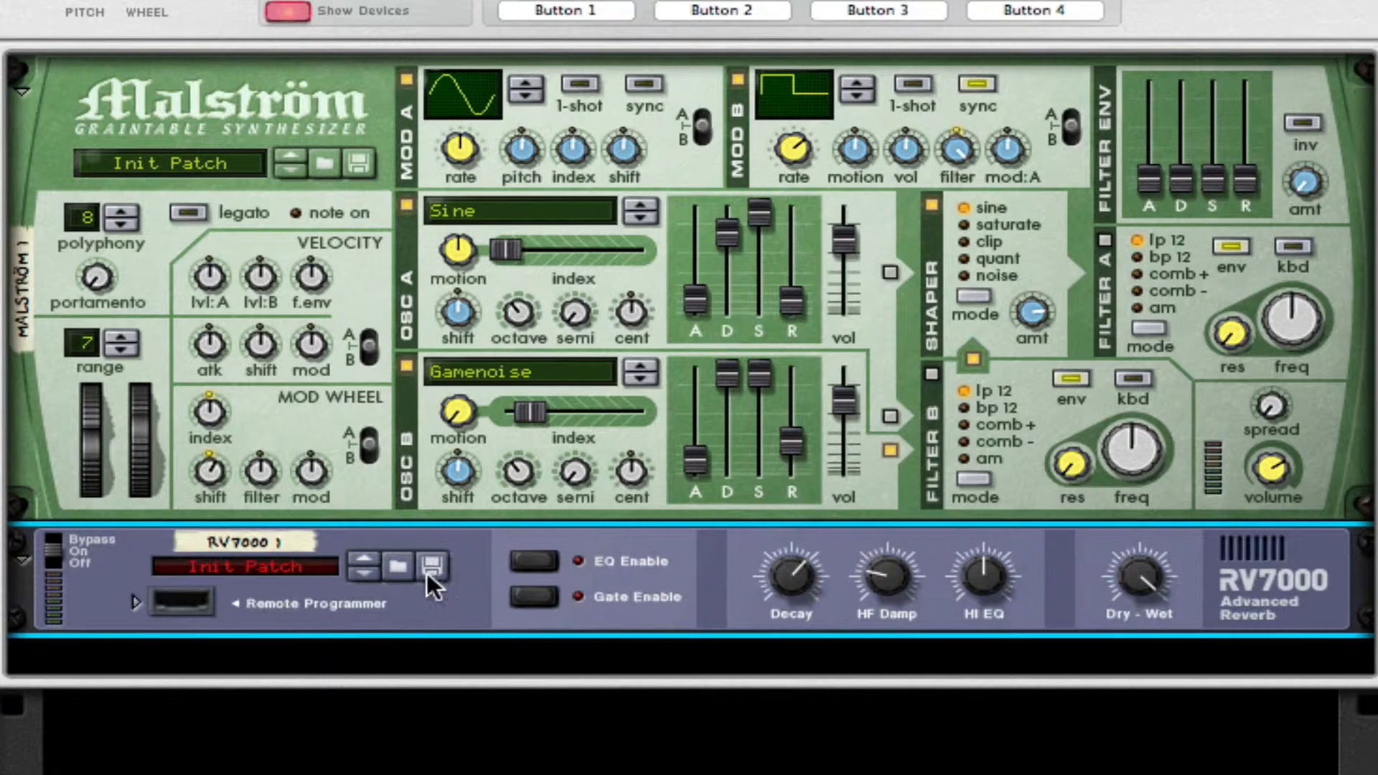
# - Load the ALL Treetops patch into the RV7000 and reduce its decay and dry-wet mix
pyautogui.click(387, 566)
pyautogui.scroll(-5, 596, 394)
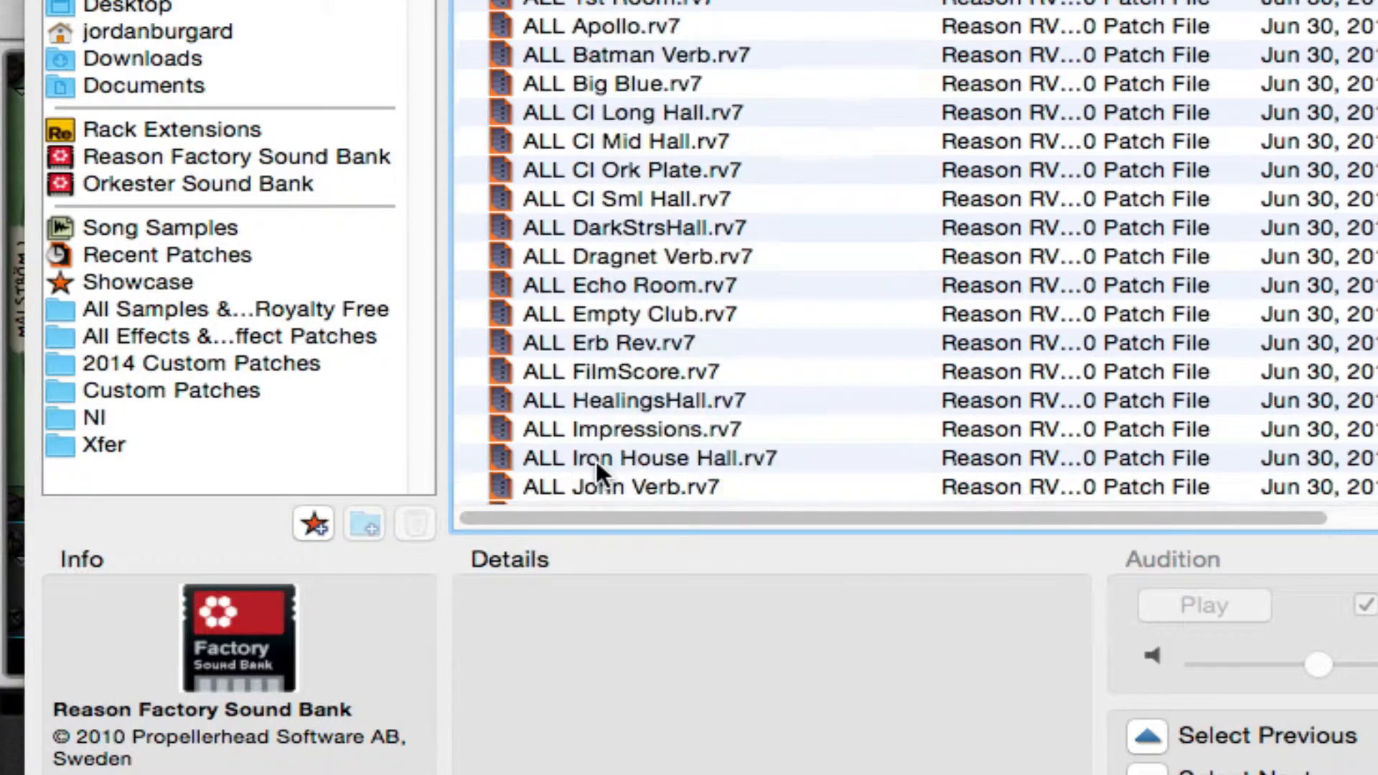
pyautogui.click(607, 347)
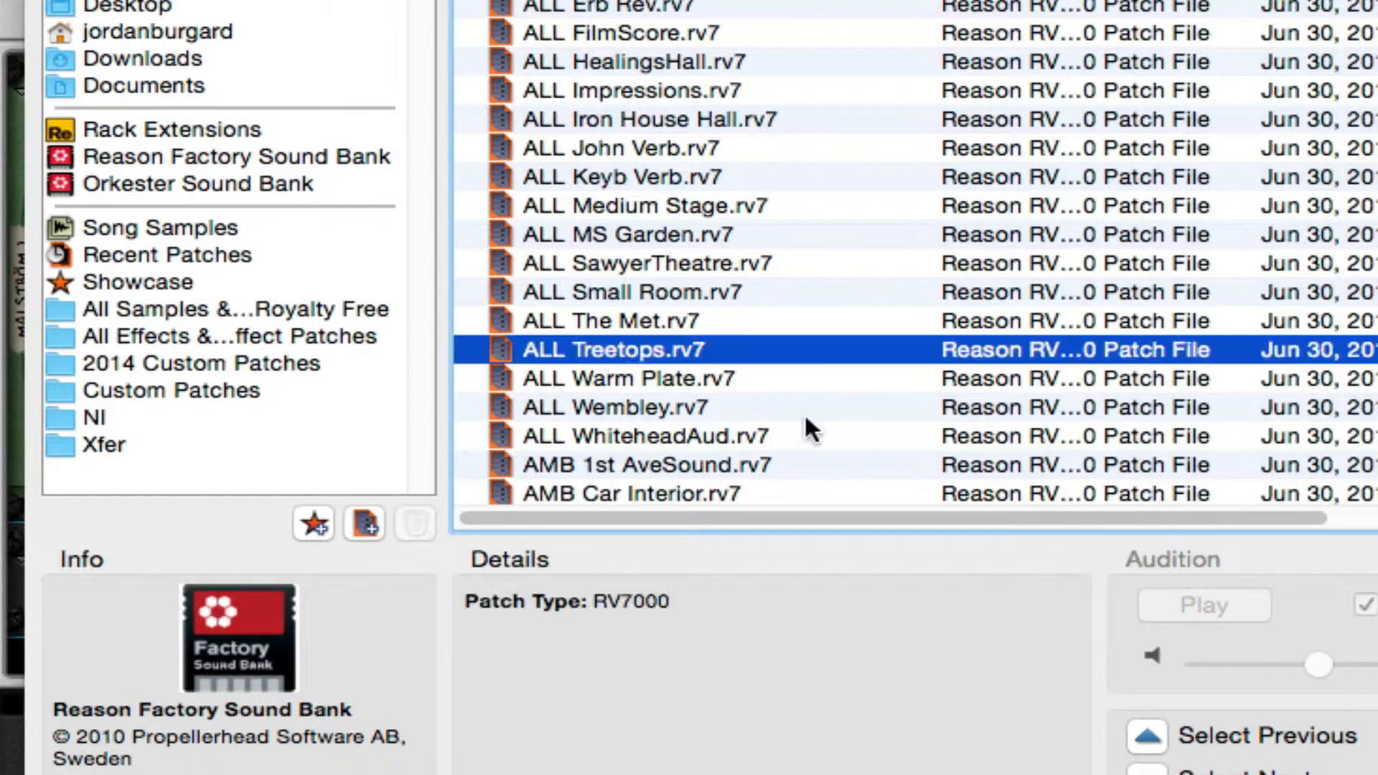
pyautogui.press('Return')
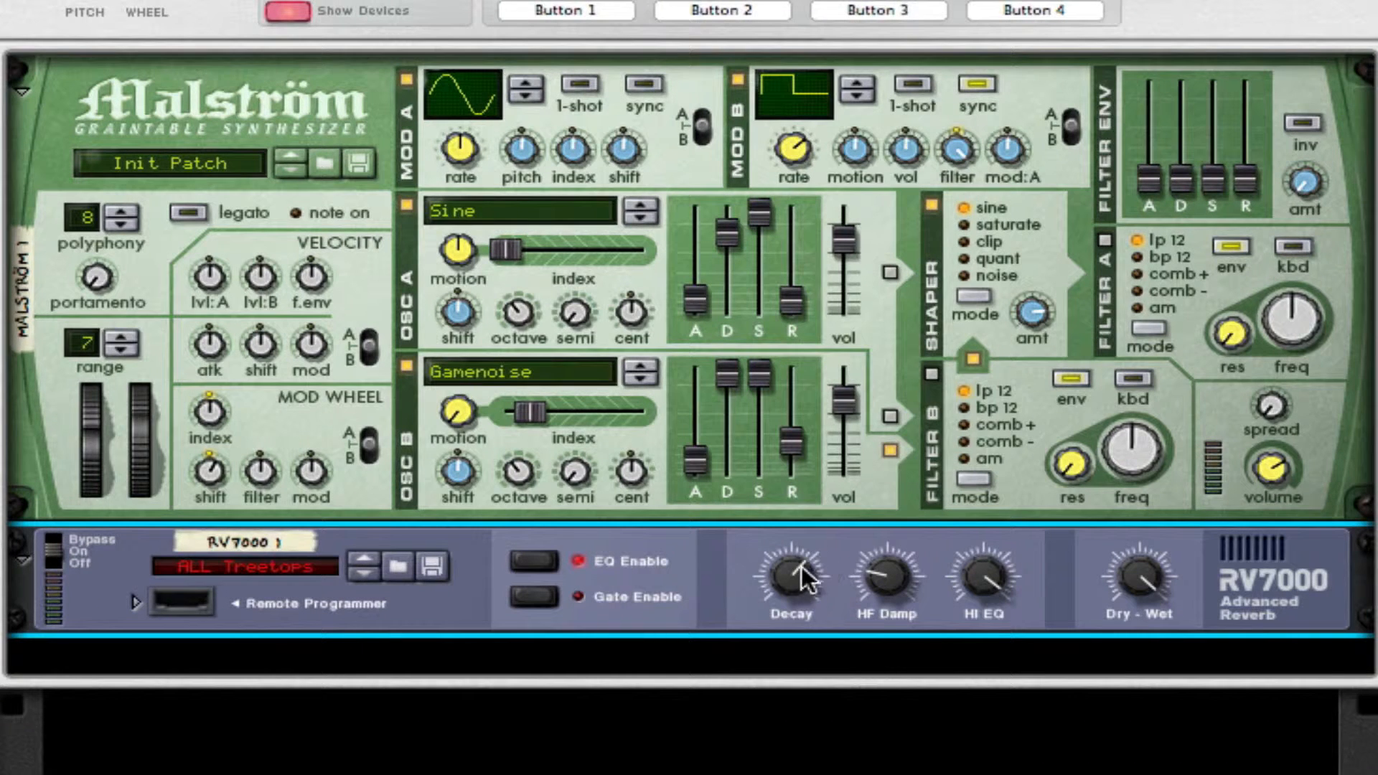
pyautogui.moveTo(801, 566); pyautogui.dragTo(801, 610)
pyautogui.moveTo(1141, 610); pyautogui.dragTo(1141, 700)
# - Add a Pulveriser effect after the RV7000 reverb
pyautogui.scroll(-3, 1215, 408)
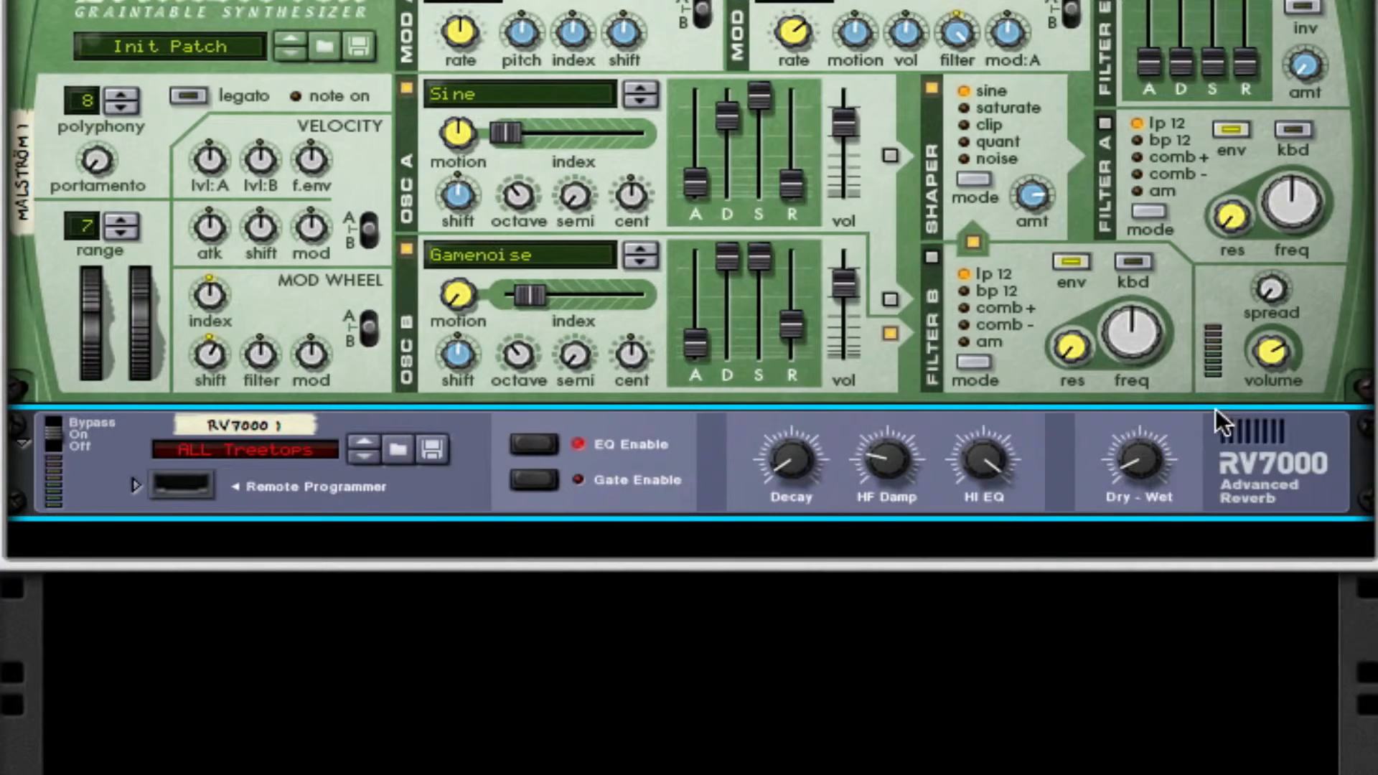
pyautogui.rightClick(1246, 455)
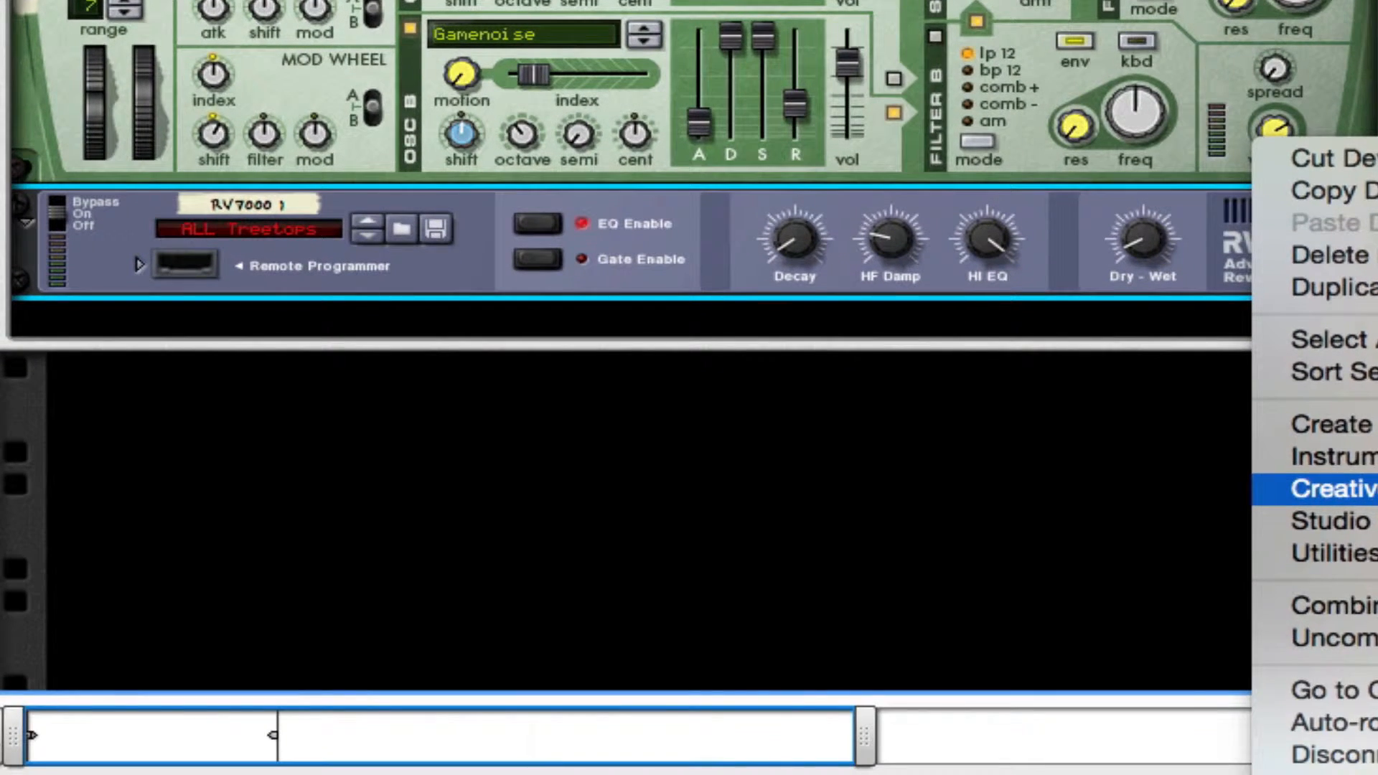
pyautogui.click(1372, 503)
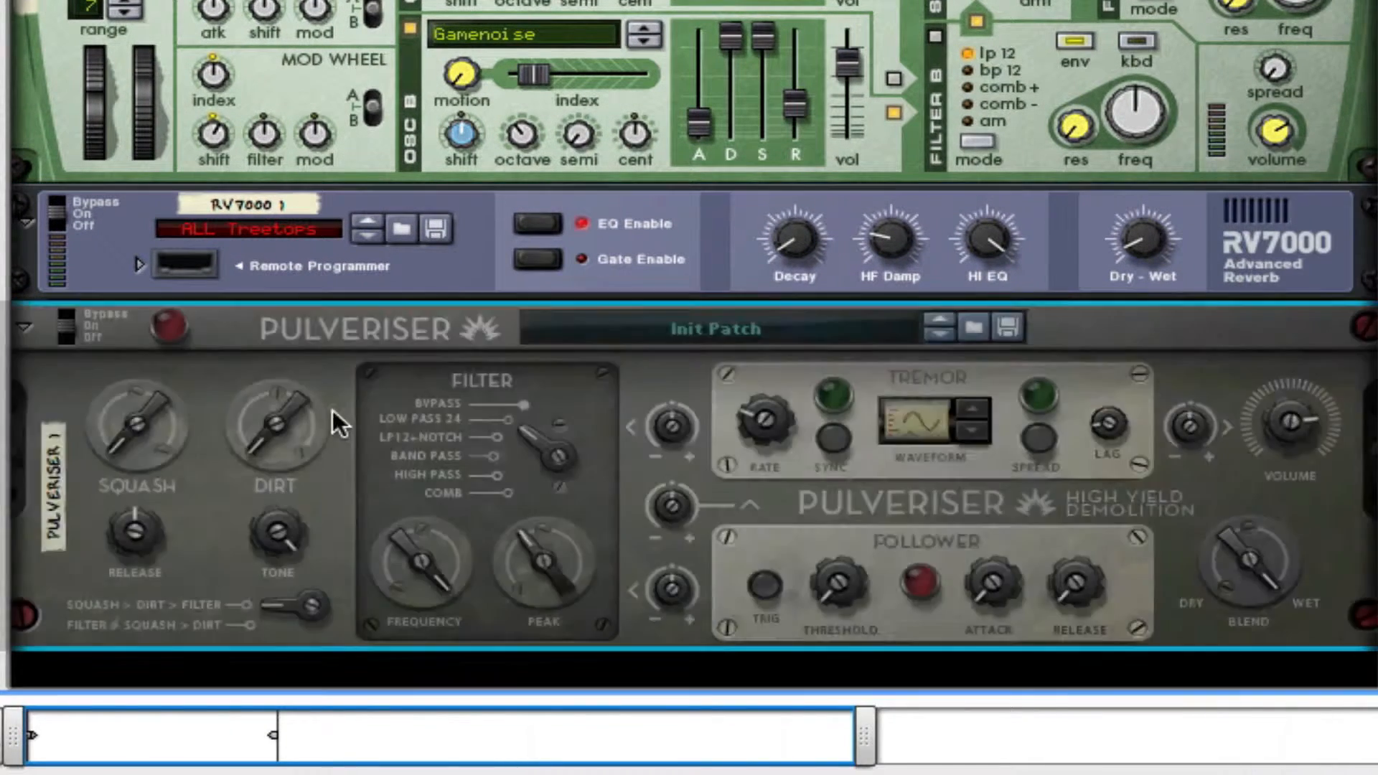
# - Raise the Pulveriser's squash, set its filter to High Pass with a lower frequency, and enable the tremor spread
pyautogui.scroll(-2, 203, 381)
pyautogui.moveTo(124, 333); pyautogui.dragTo(144, 283)
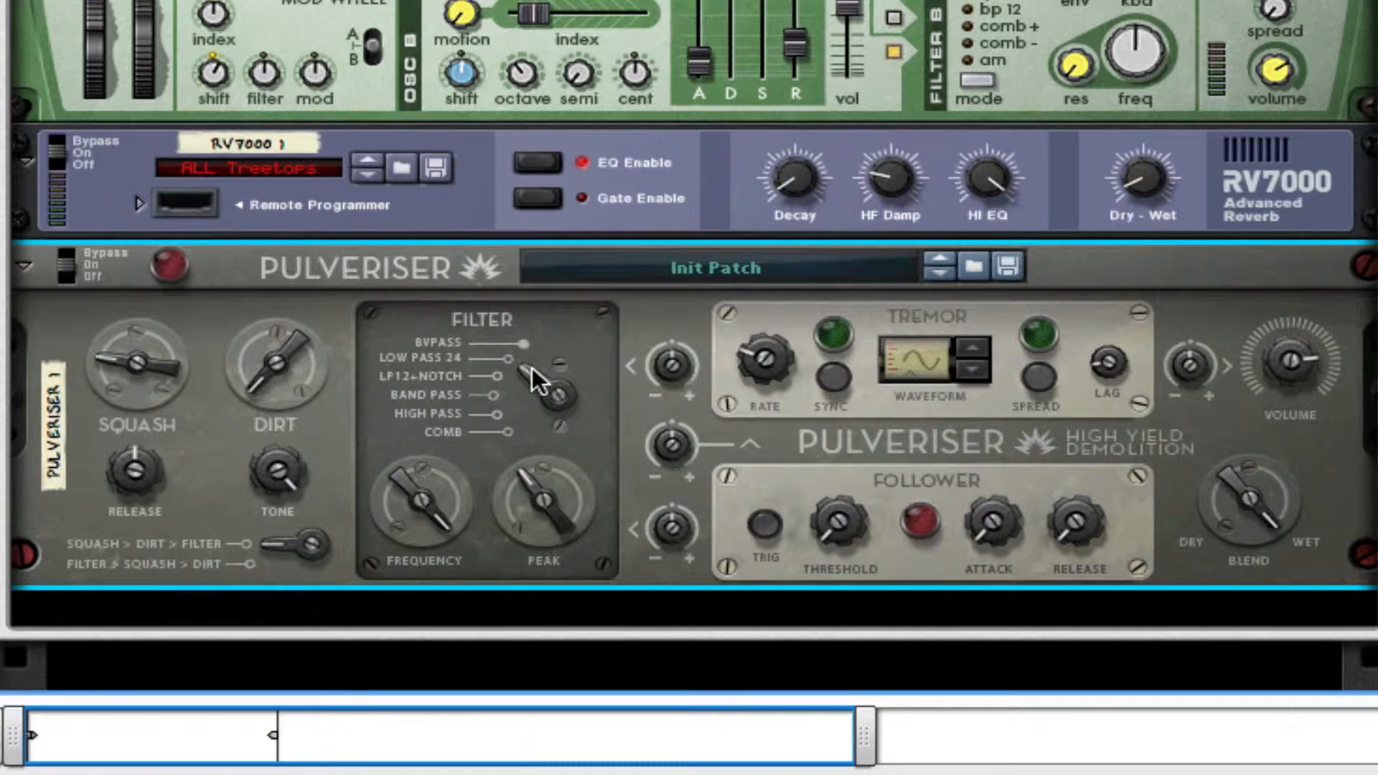
pyautogui.moveTo(532, 368); pyautogui.dragTo(514, 419)
pyautogui.moveTo(417, 508); pyautogui.dragTo(416, 539)
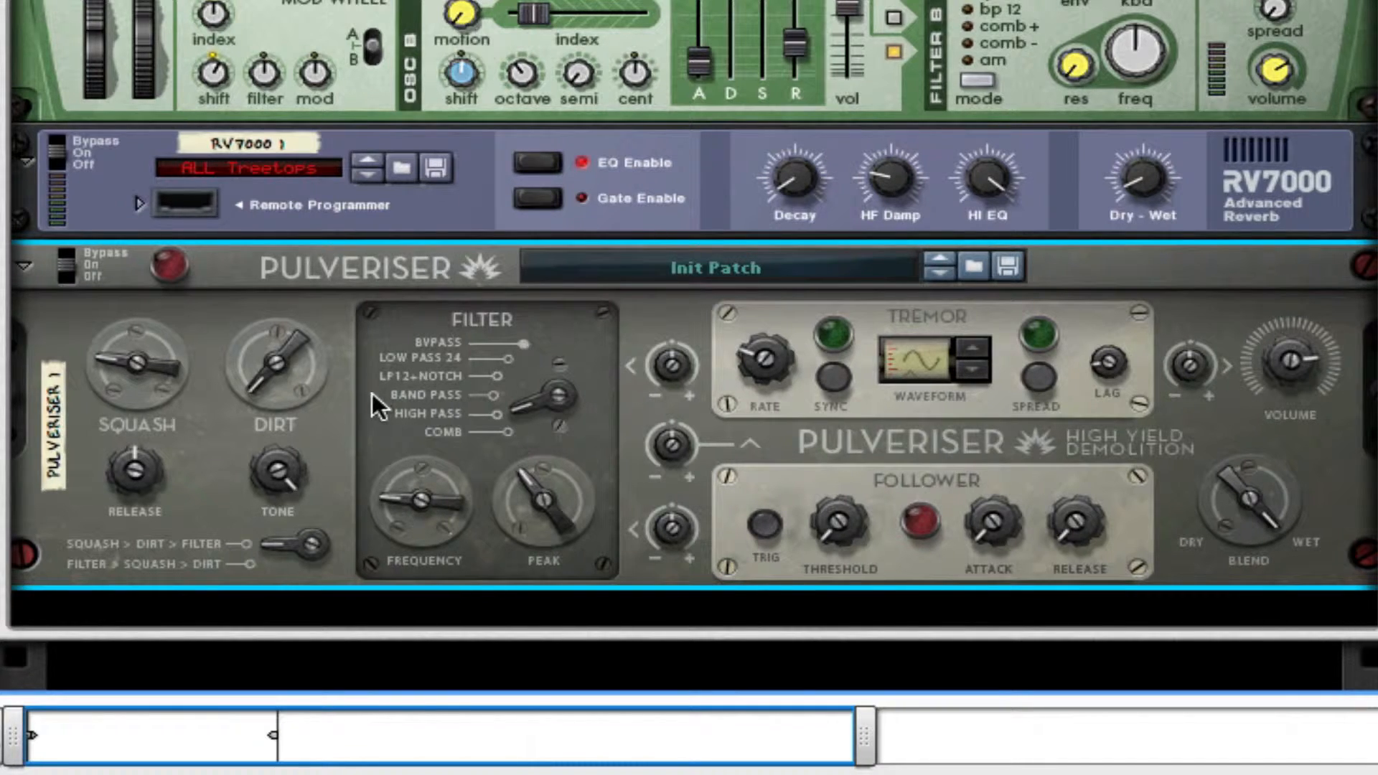
pyautogui.click(1040, 373)
pyautogui.scroll(-3, 1141, 456)
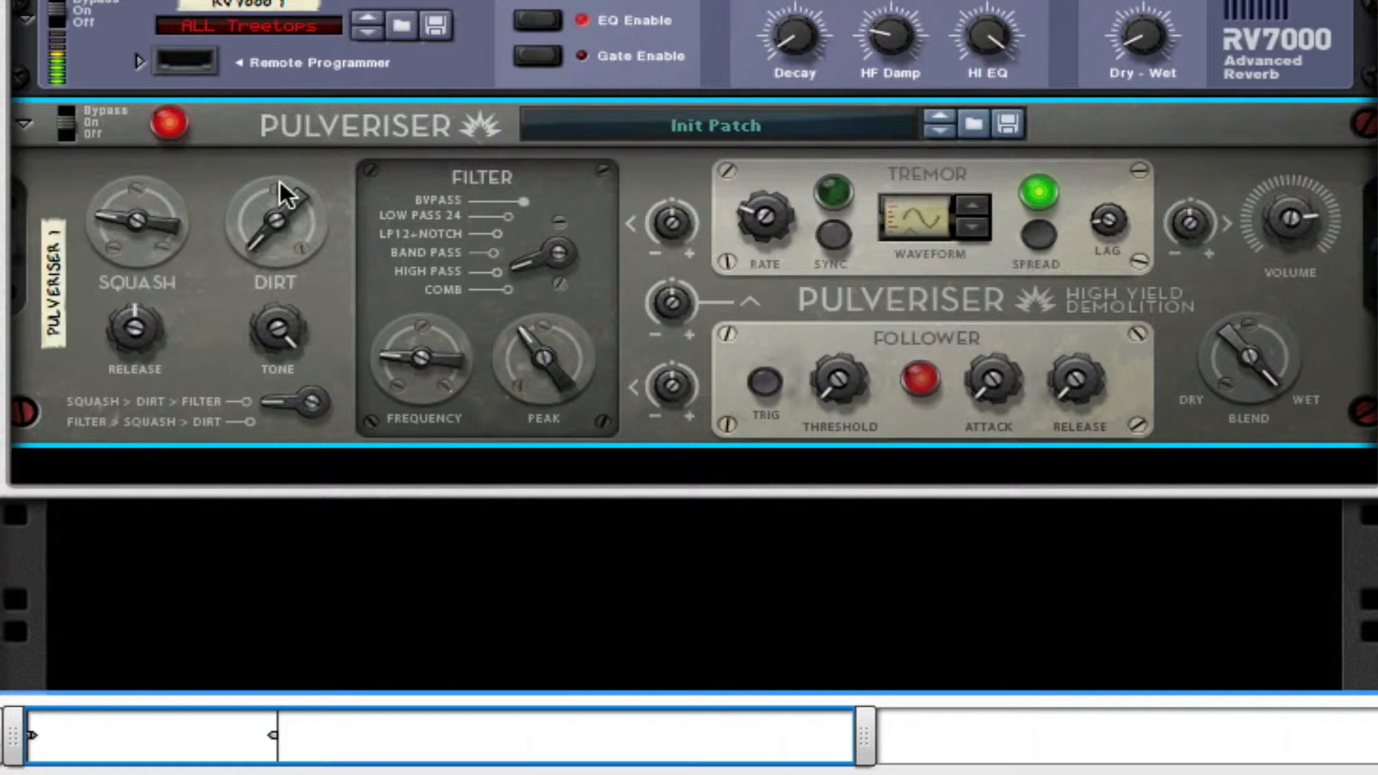
# - Fold the Pulveriser and add a Scream 4 Distortion directly after it in the Combinator
pyautogui.click(24, 123)
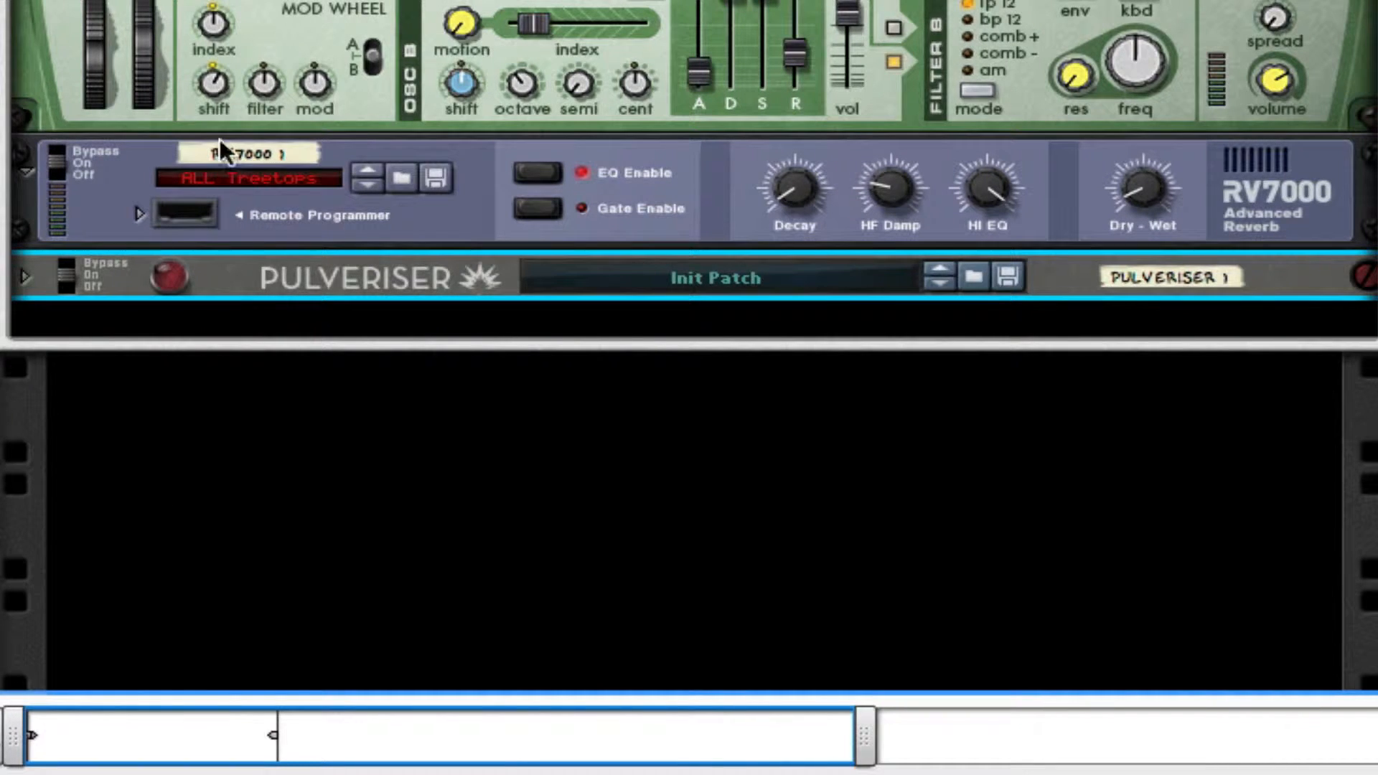
pyautogui.rightClick(253, 266)
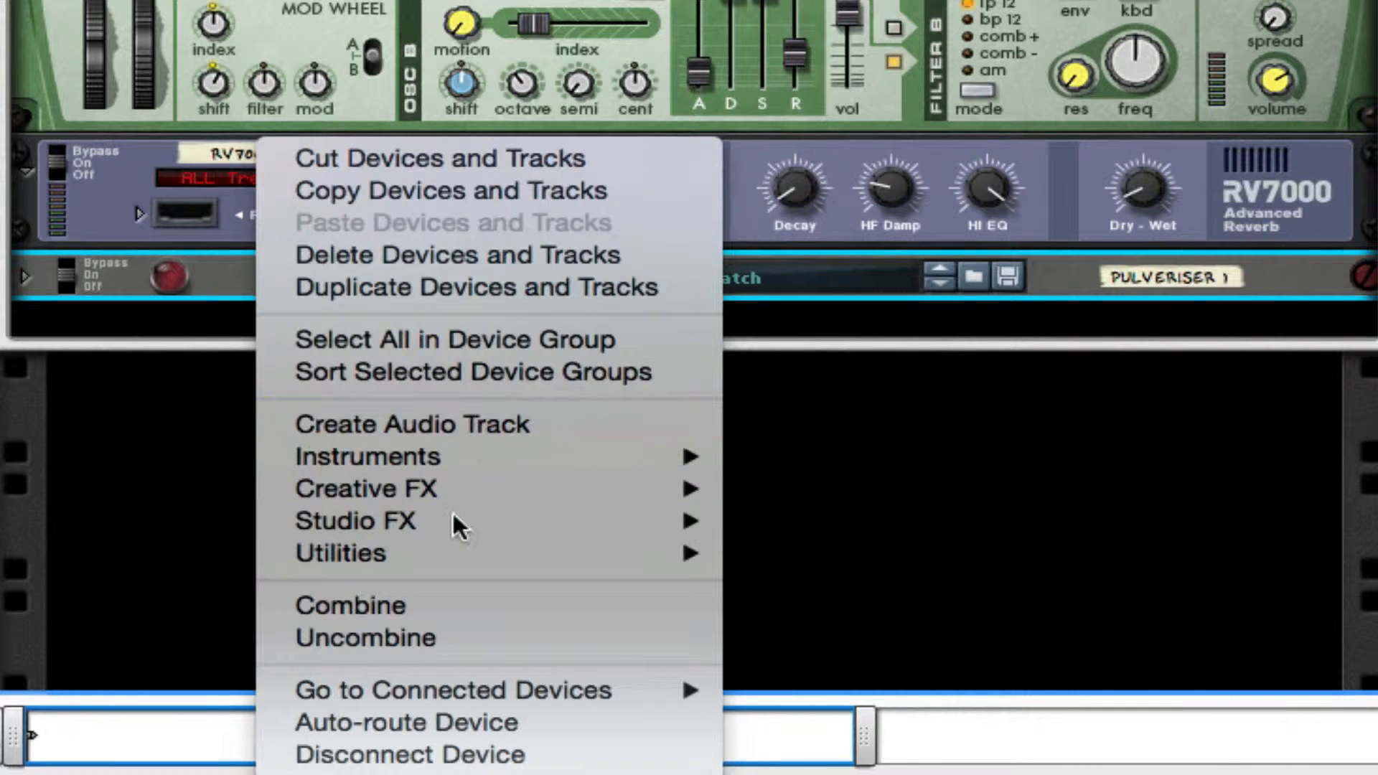
pyautogui.moveTo(464, 513)
pyautogui.moveTo(507, 488)
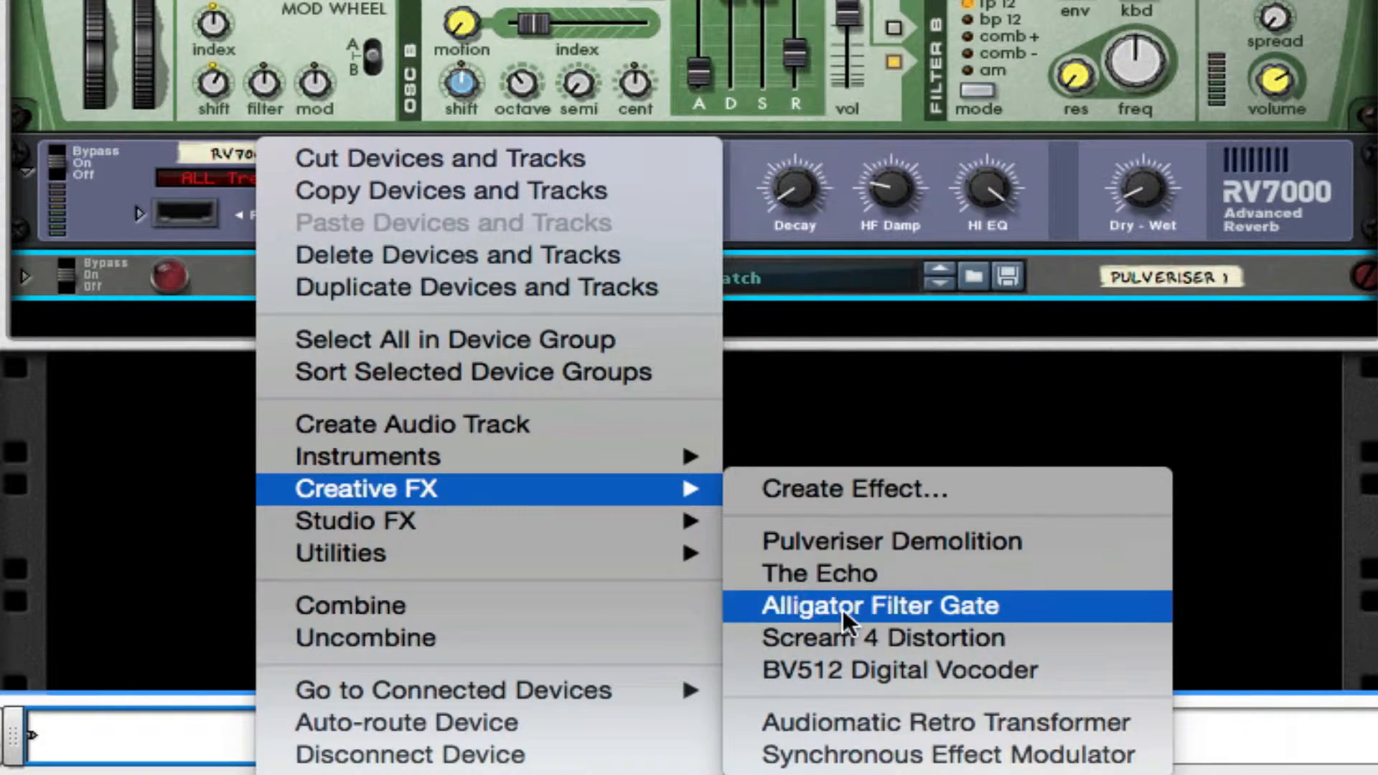
pyautogui.click(833, 632)
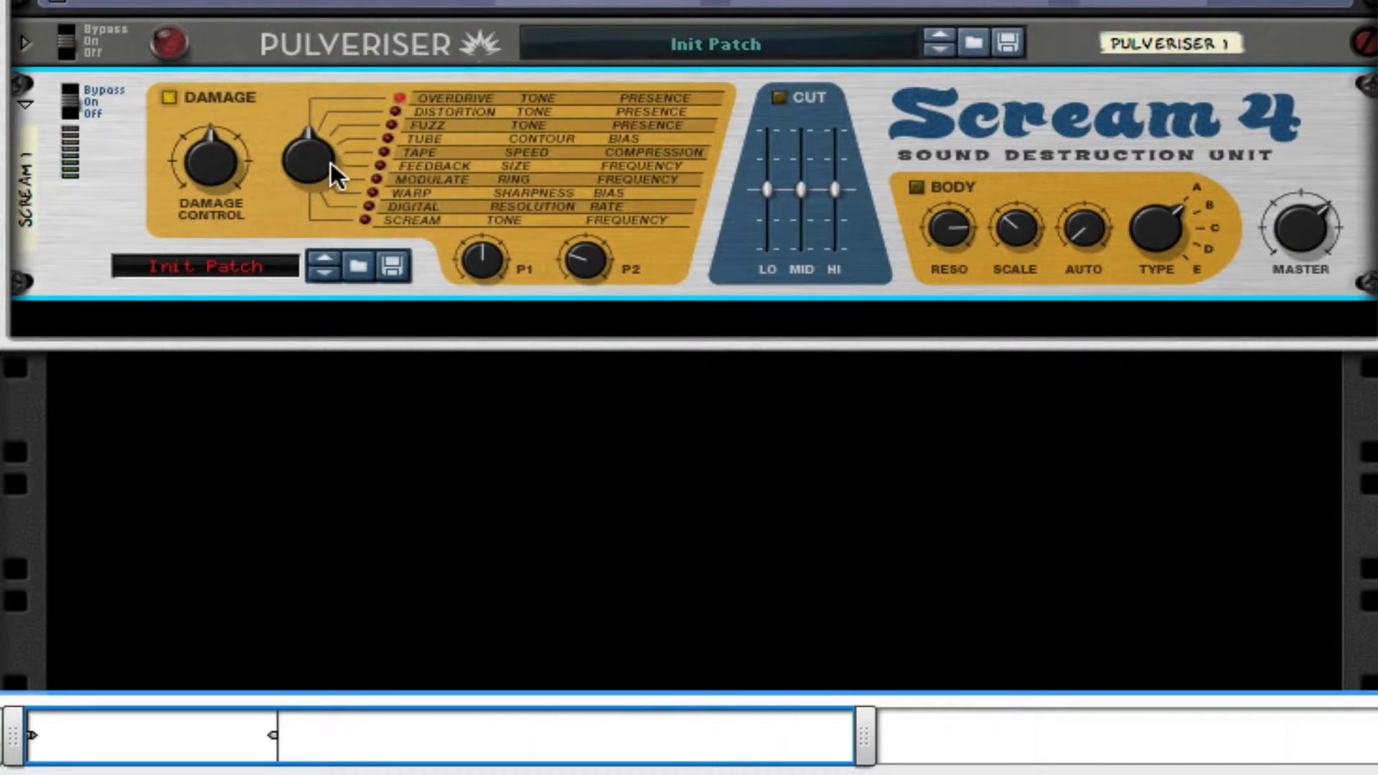
# - Set the Scream 4 to Tube damage with a higher P2, and enable Cut with Lo at -26, Mid raised and Hi slightly lowered
pyautogui.moveTo(330, 163); pyautogui.dragTo(340, 15)
pyautogui.moveTo(582, 264); pyautogui.dragTo(596, 16)
pyautogui.click(782, 96)
pyautogui.moveTo(767, 187); pyautogui.dragTo(761, 206)
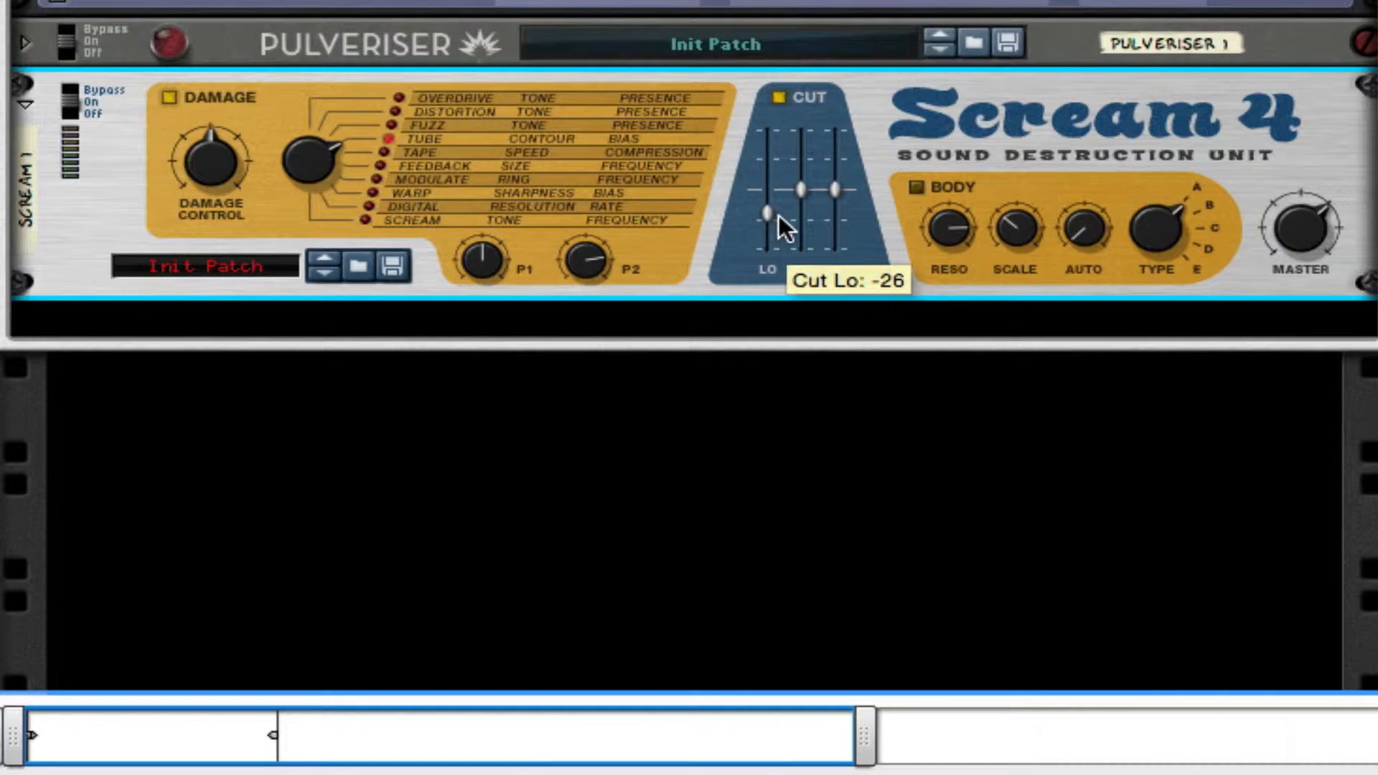
pyautogui.moveTo(799, 190); pyautogui.dragTo(832, 204)
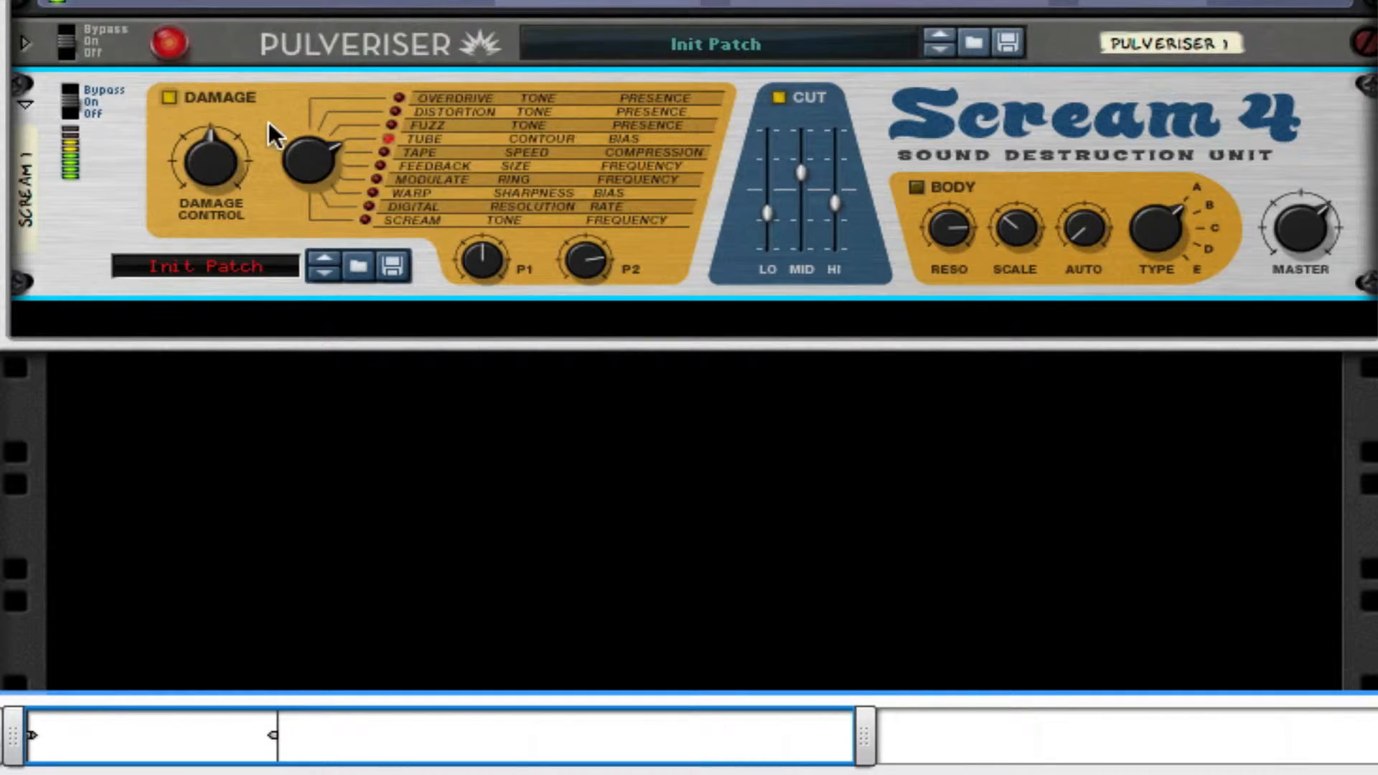
# - Compare the sound with the Scream 4 bypassed and switched on
pyautogui.click(66, 97)
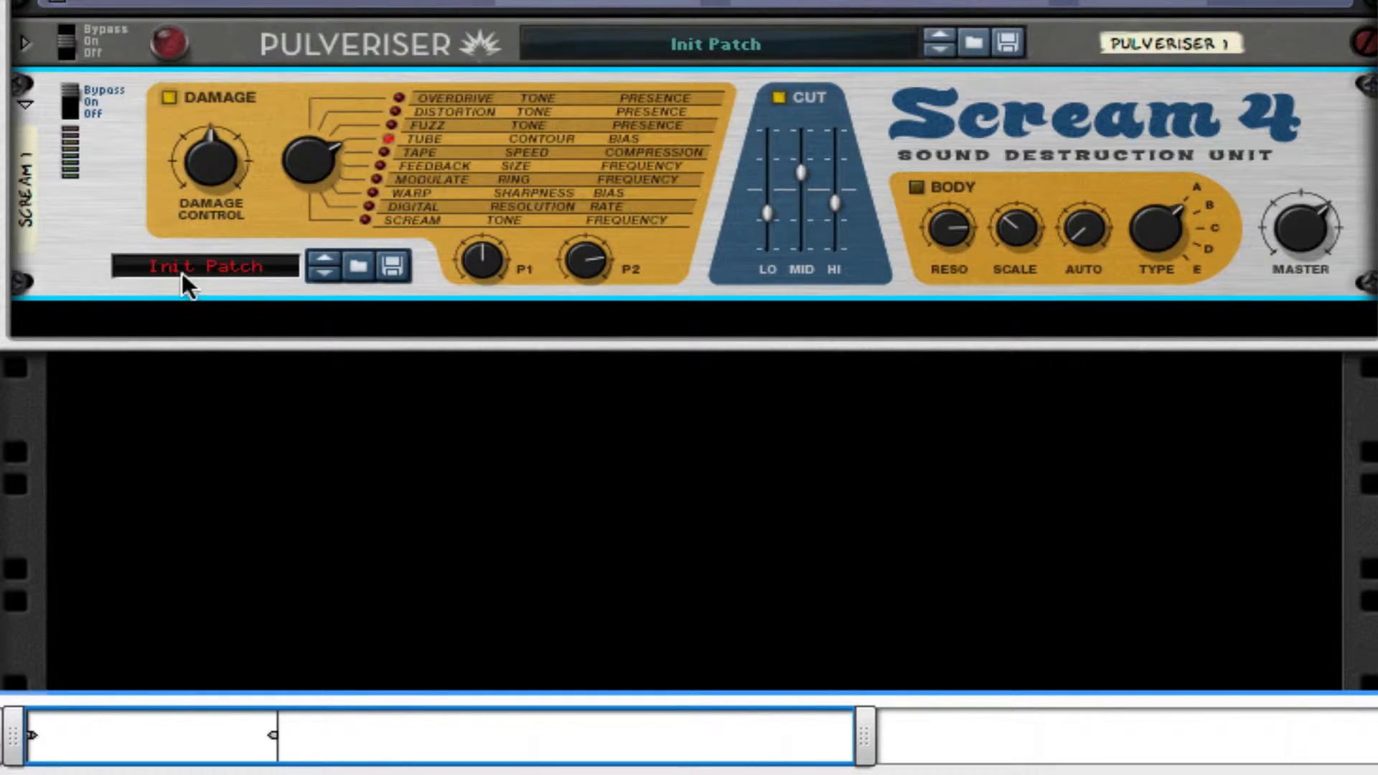
pyautogui.click(71, 109)
pyautogui.click(74, 93)
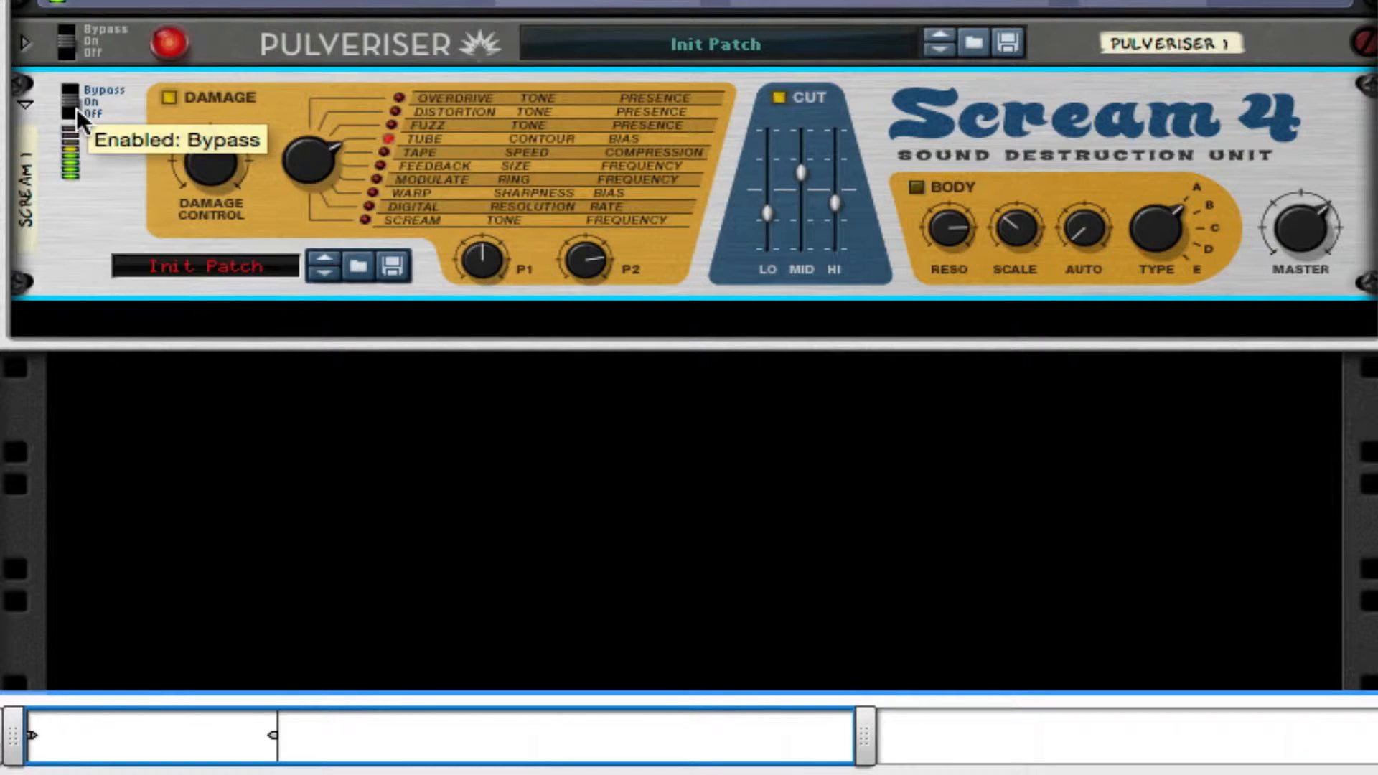
pyautogui.click(76, 109)
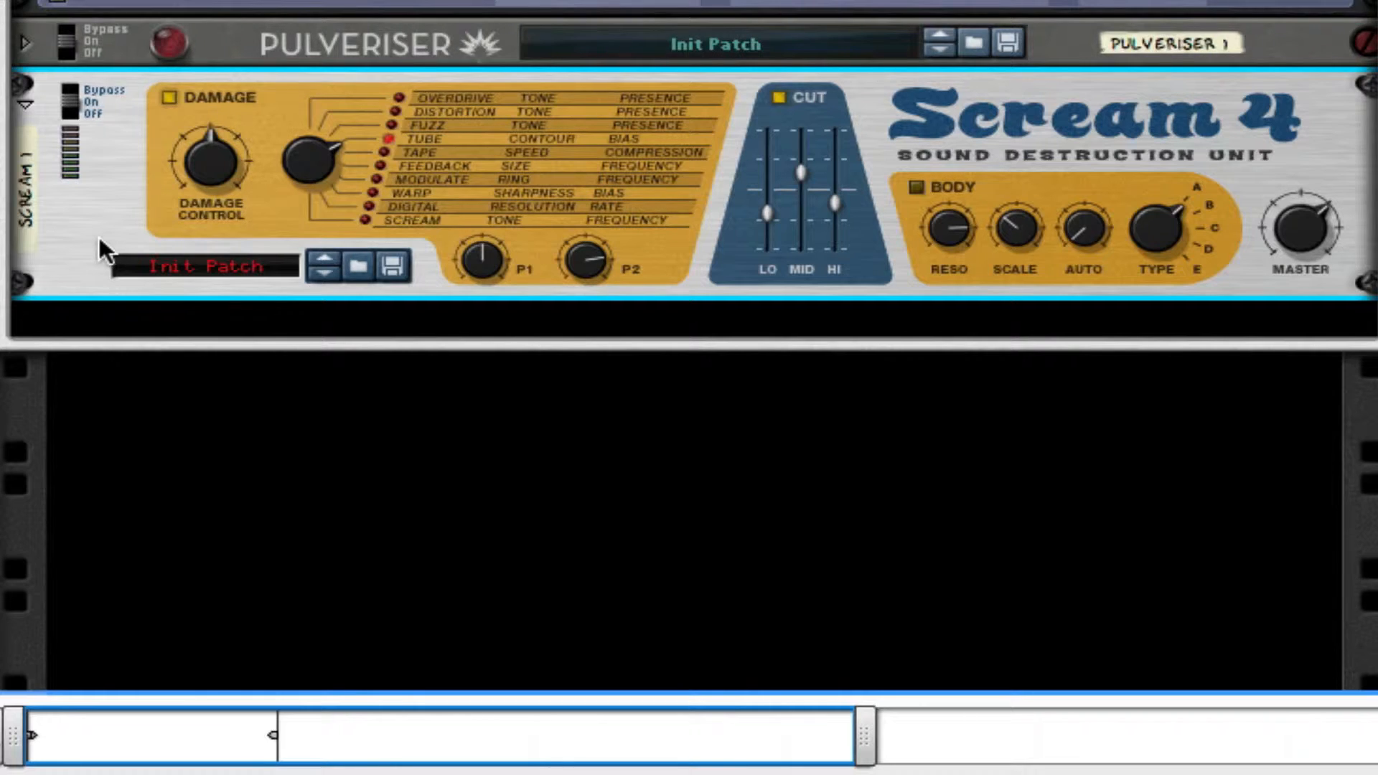
# - Add two MClass Equalizers one after the other behind the Scream 4
pyautogui.rightClick(139, 141)
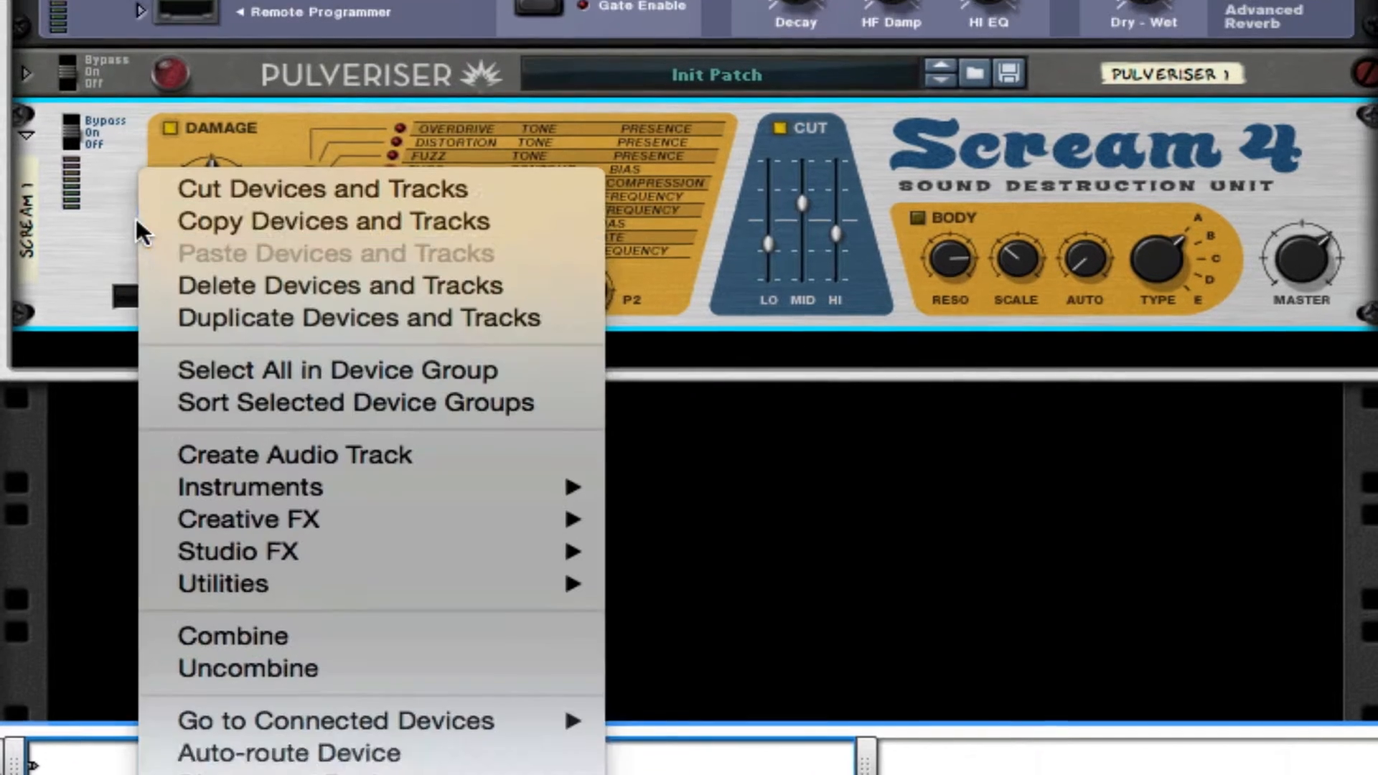
pyautogui.moveTo(325, 523)
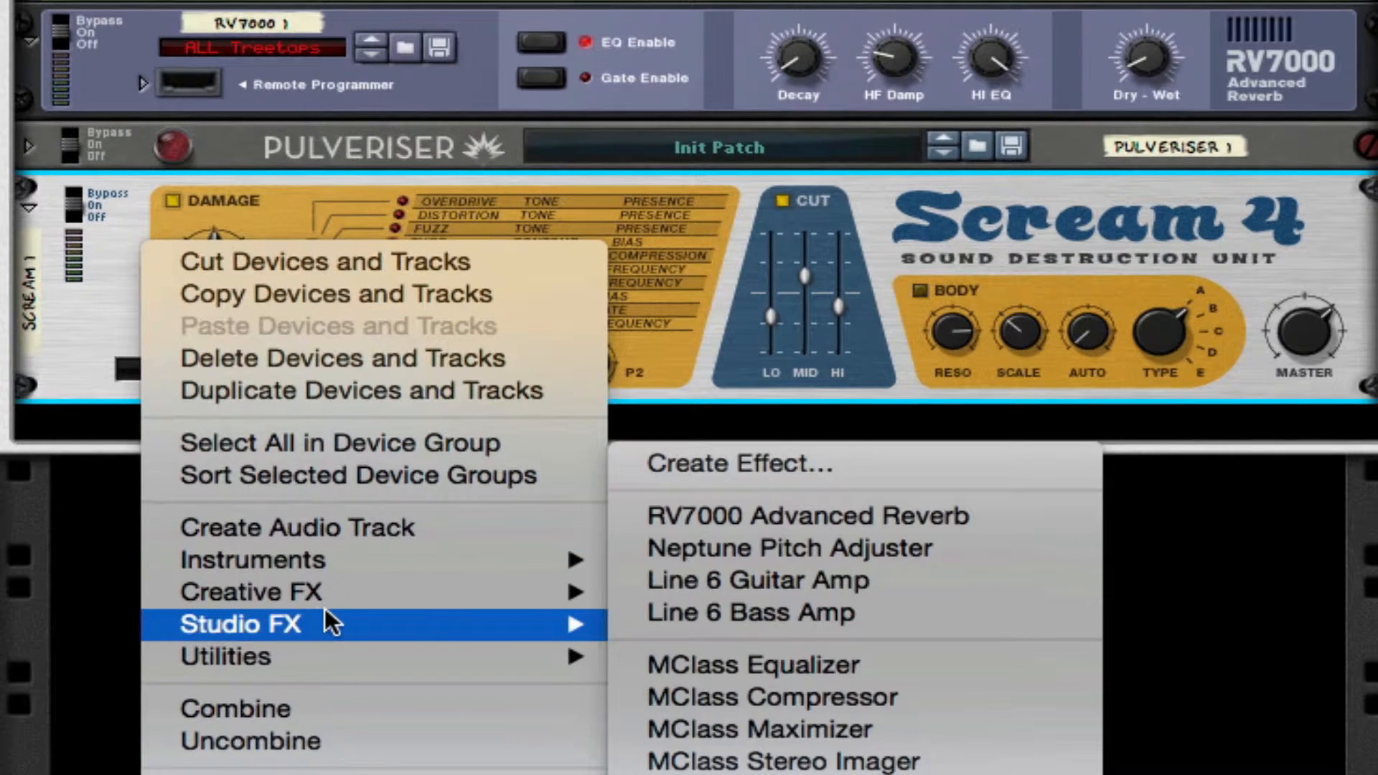
pyautogui.click(861, 671)
pyautogui.rightClick(797, 343)
pyautogui.moveTo(958, 721)
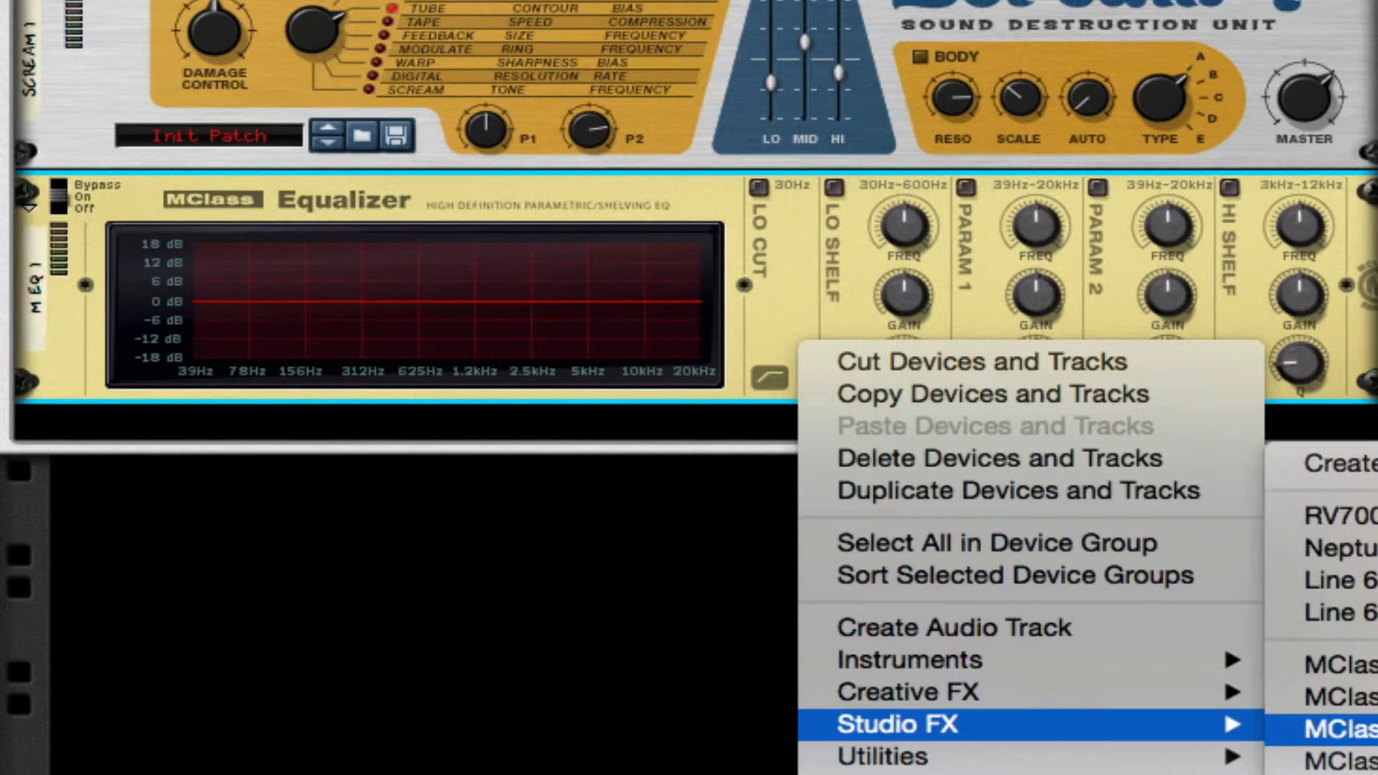
pyautogui.click(1328, 661)
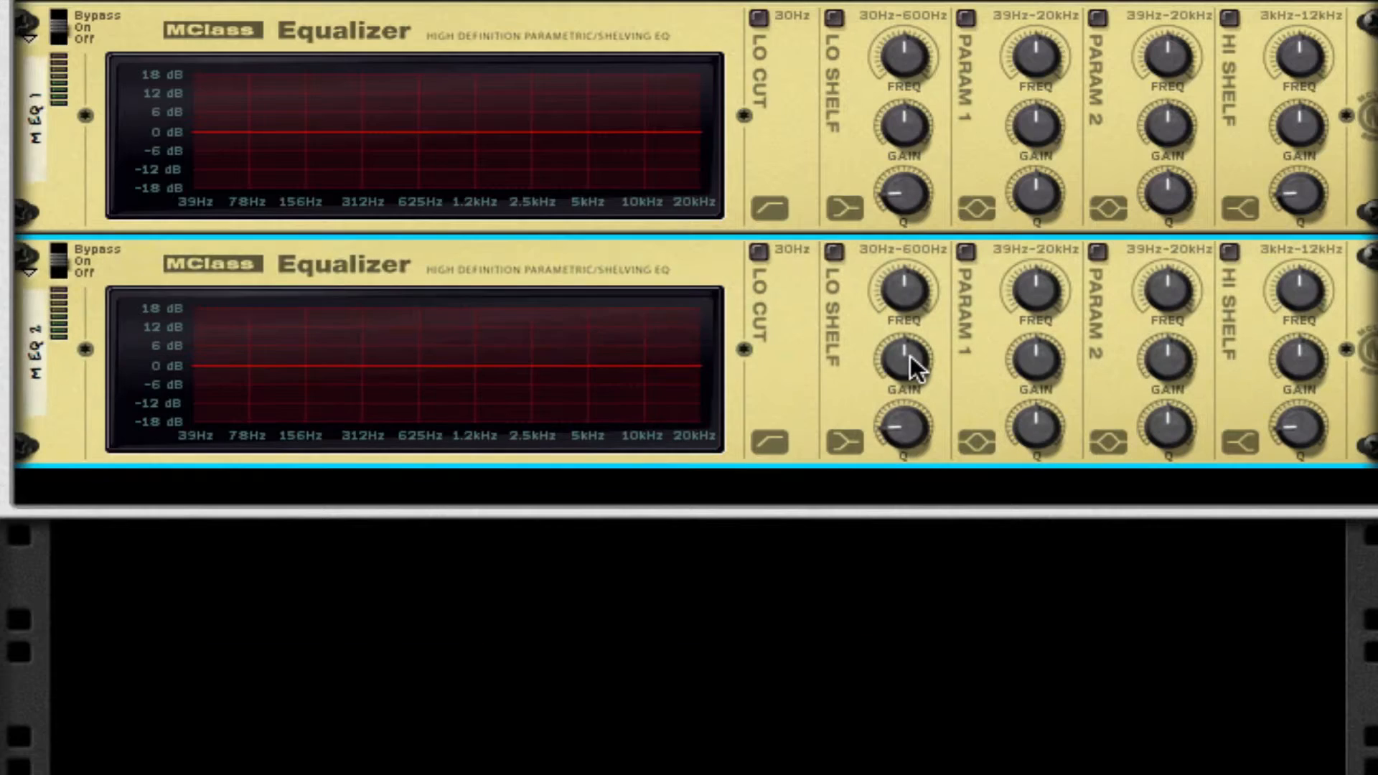
# - Enable the 30 Hz low cut on both MClass Equalizers
pyautogui.click(758, 17)
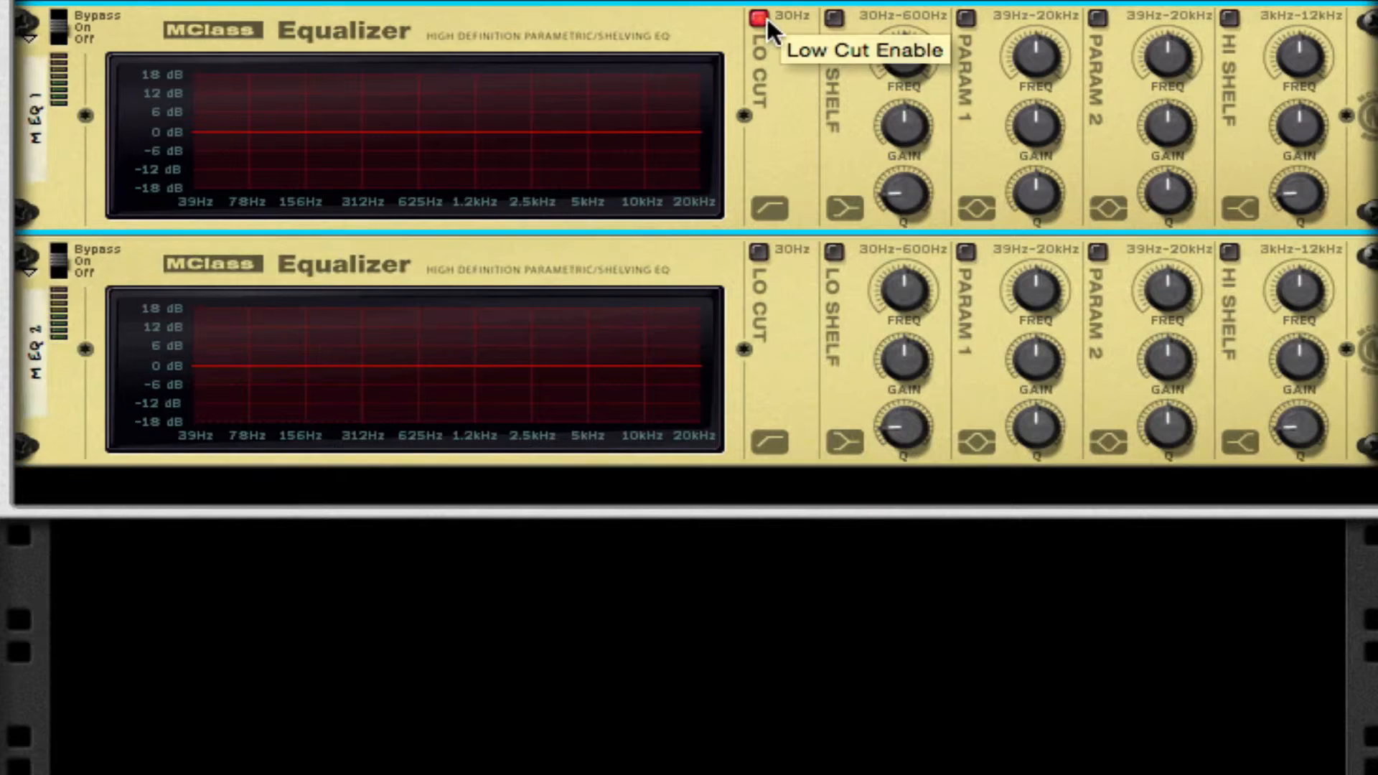
pyautogui.click(759, 251)
pyautogui.click(836, 136)
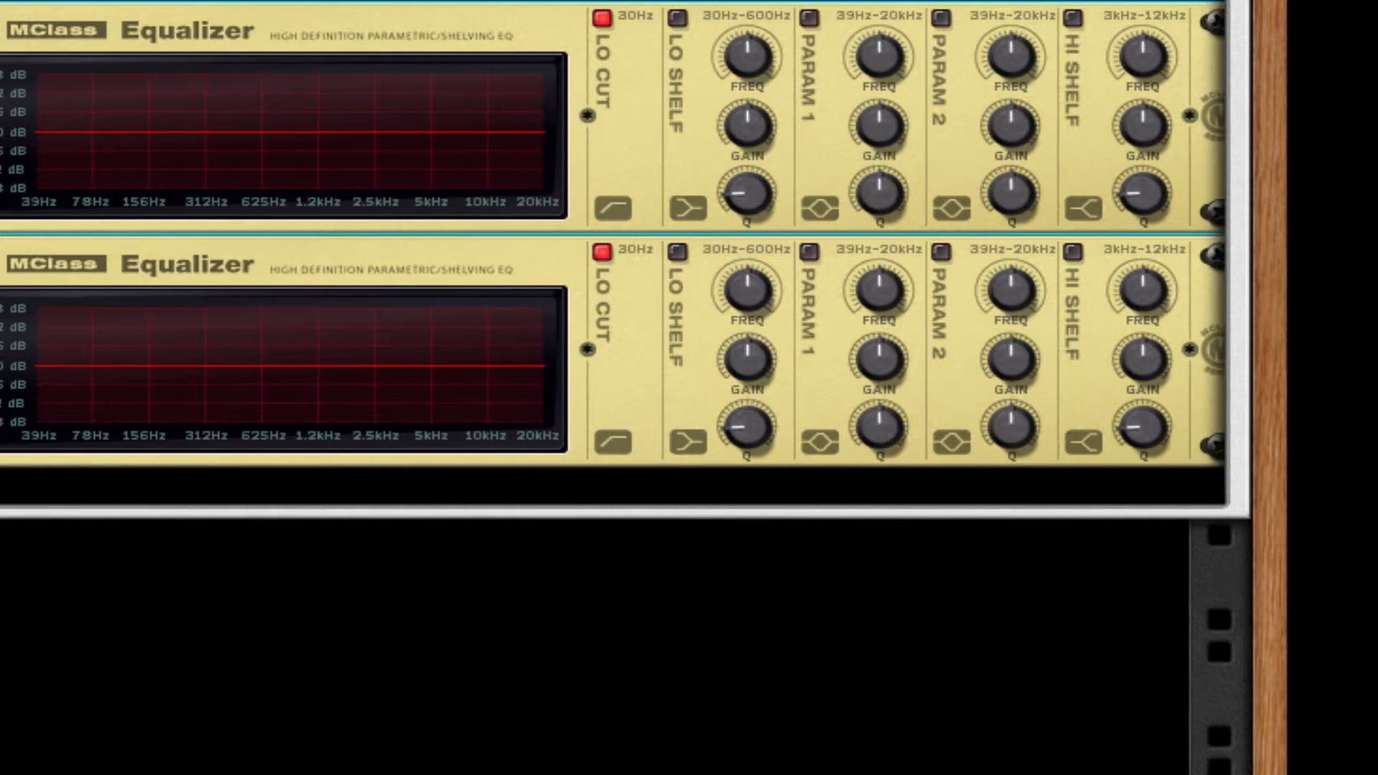
# - Enable Param 1 on the first equalizer as a narrow notch at about 1 kHz with gain fully down
pyautogui.click(809, 17)
pyautogui.moveTo(892, 54)
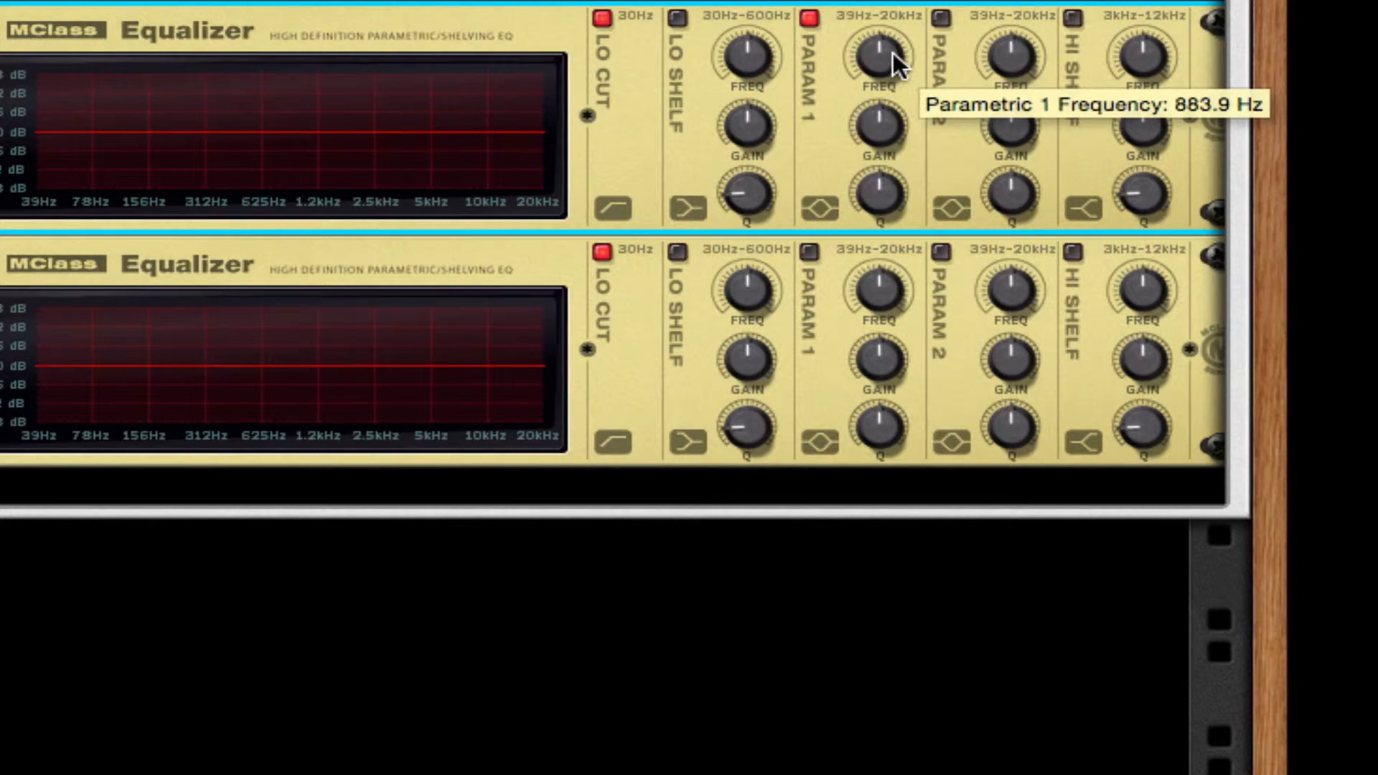
pyautogui.moveTo(892, 53); pyautogui.dragTo(894, 44)
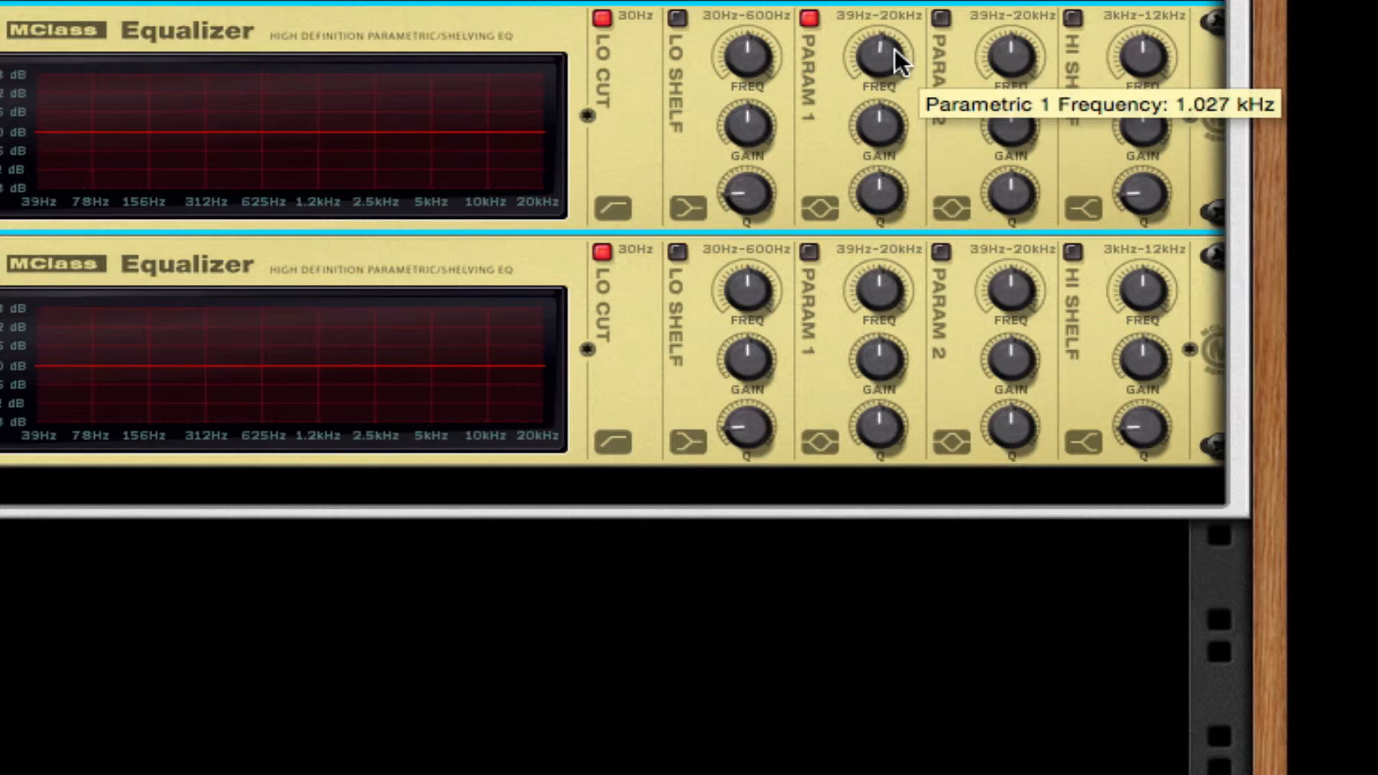
pyautogui.moveTo(894, 49); pyautogui.dragTo(894, 72)
pyautogui.moveTo(890, 59); pyautogui.dragTo(890, 56)
pyautogui.moveTo(880, 129); pyautogui.dragTo(871, 158)
# - Enable Param 2 on the first equalizer as a narrow notch at about 5 kHz with gain fully down
pyautogui.click(940, 16)
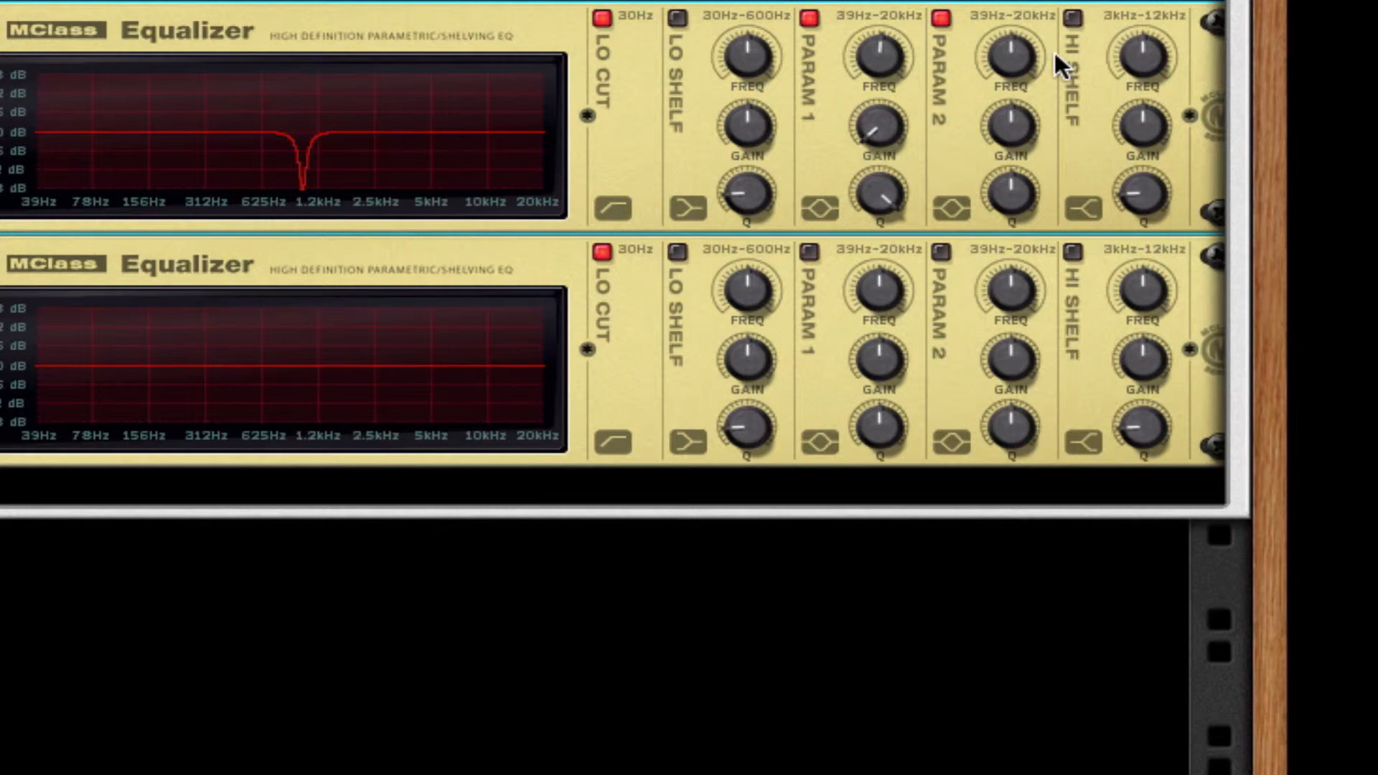
pyautogui.click(1052, 54)
pyautogui.moveTo(1015, 55)
pyautogui.mouseDown()
pyautogui.moveTo(1019, 0)
pyautogui.moveTo(1011, 44)
pyautogui.mouseUp()
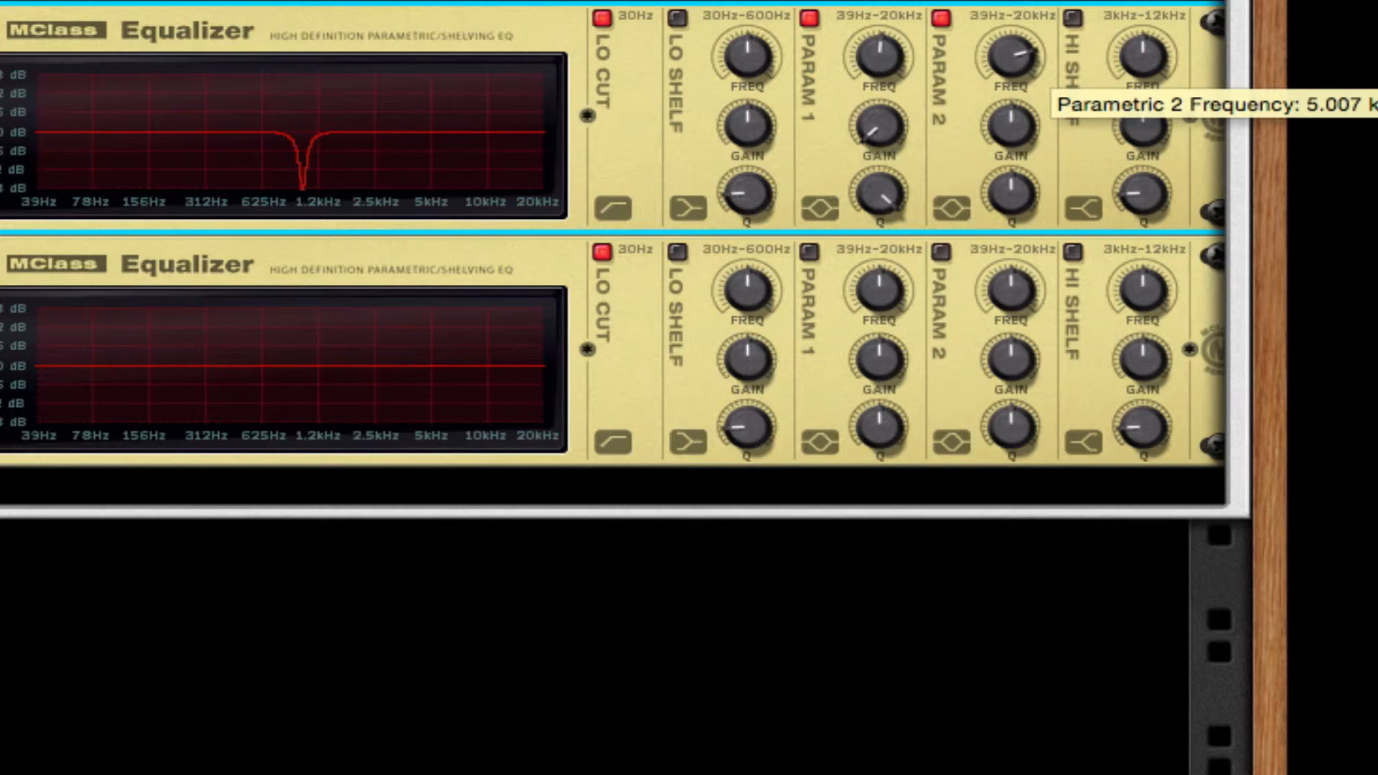
pyautogui.moveTo(1011, 43); pyautogui.dragTo(1011, 42)
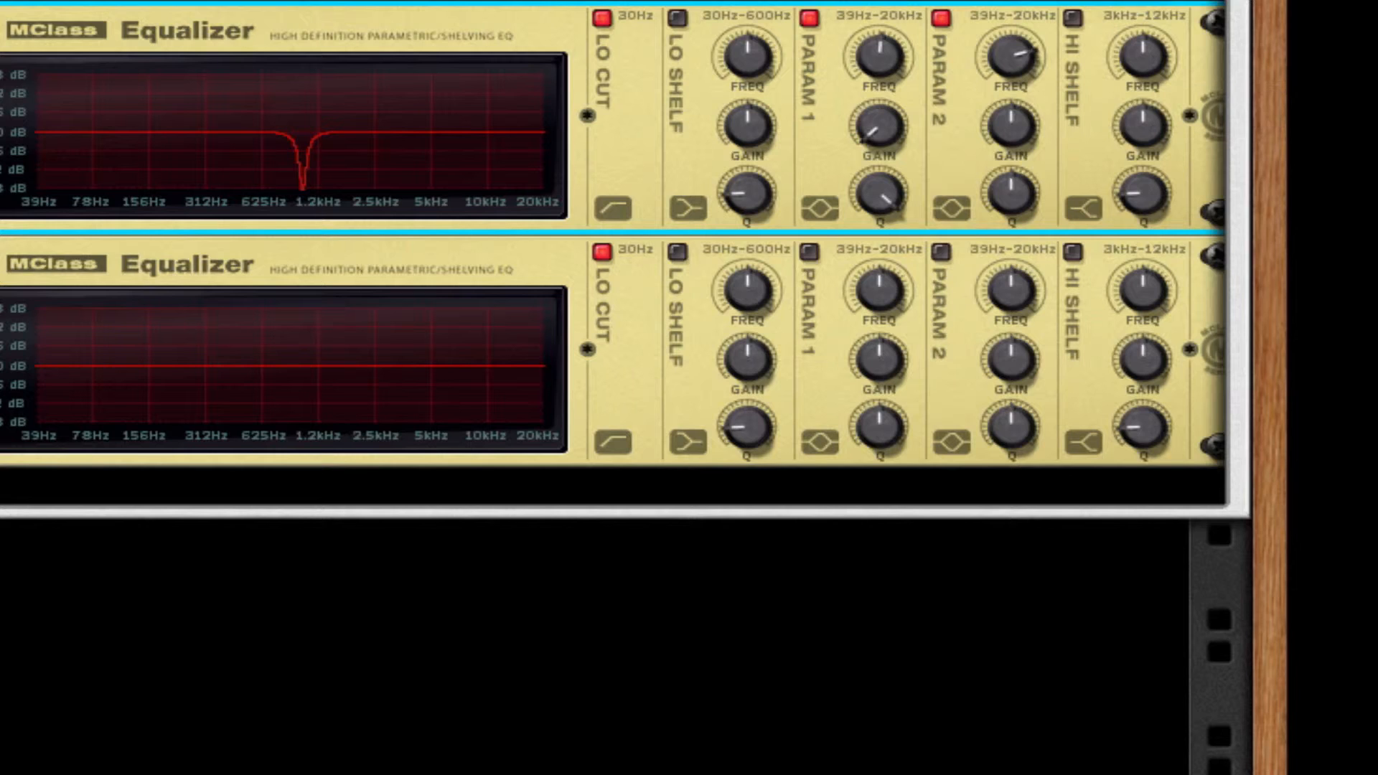
pyautogui.moveTo(1010, 132); pyautogui.dragTo(993, 66)
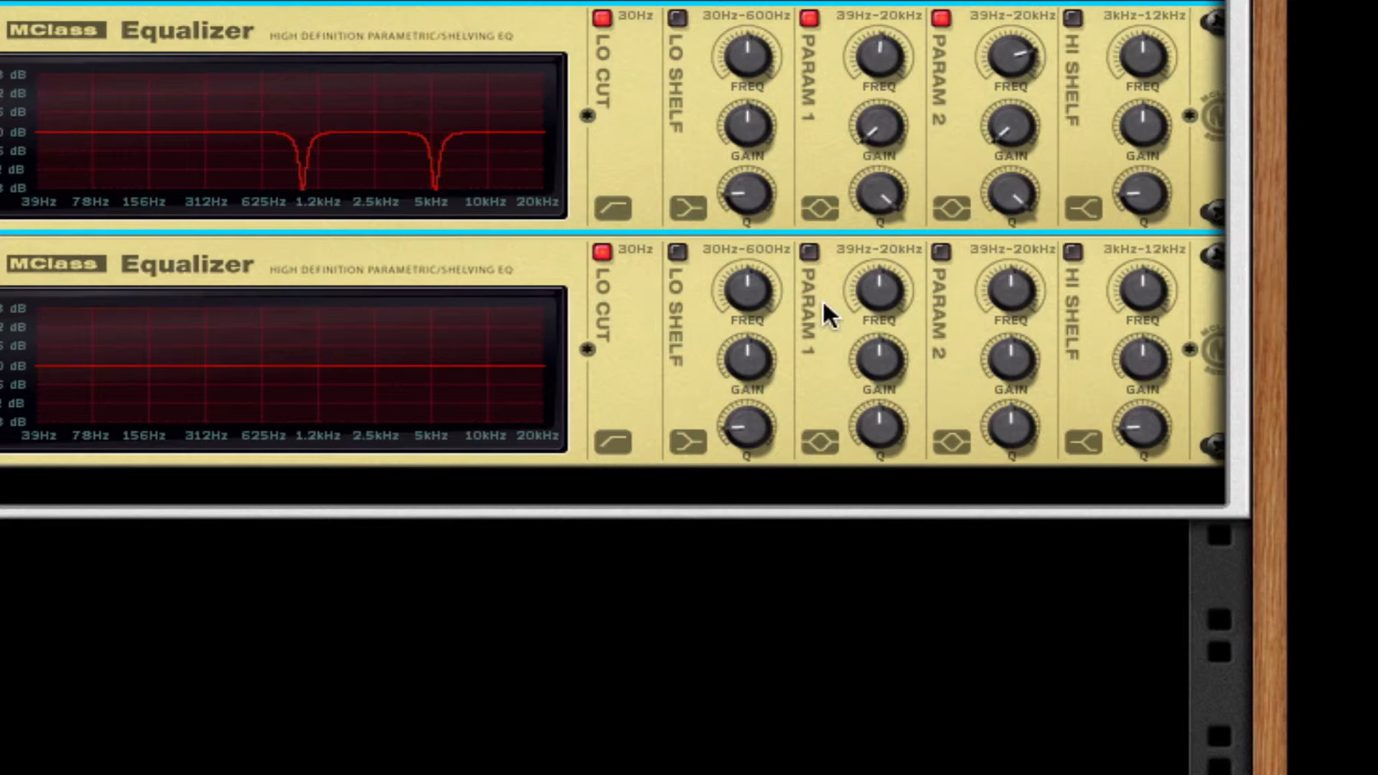
# - Enable Param 1 on the second equalizer as a narrow notch at 6.466 kHz with -18.3 dB gain
pyautogui.click(783, 335)
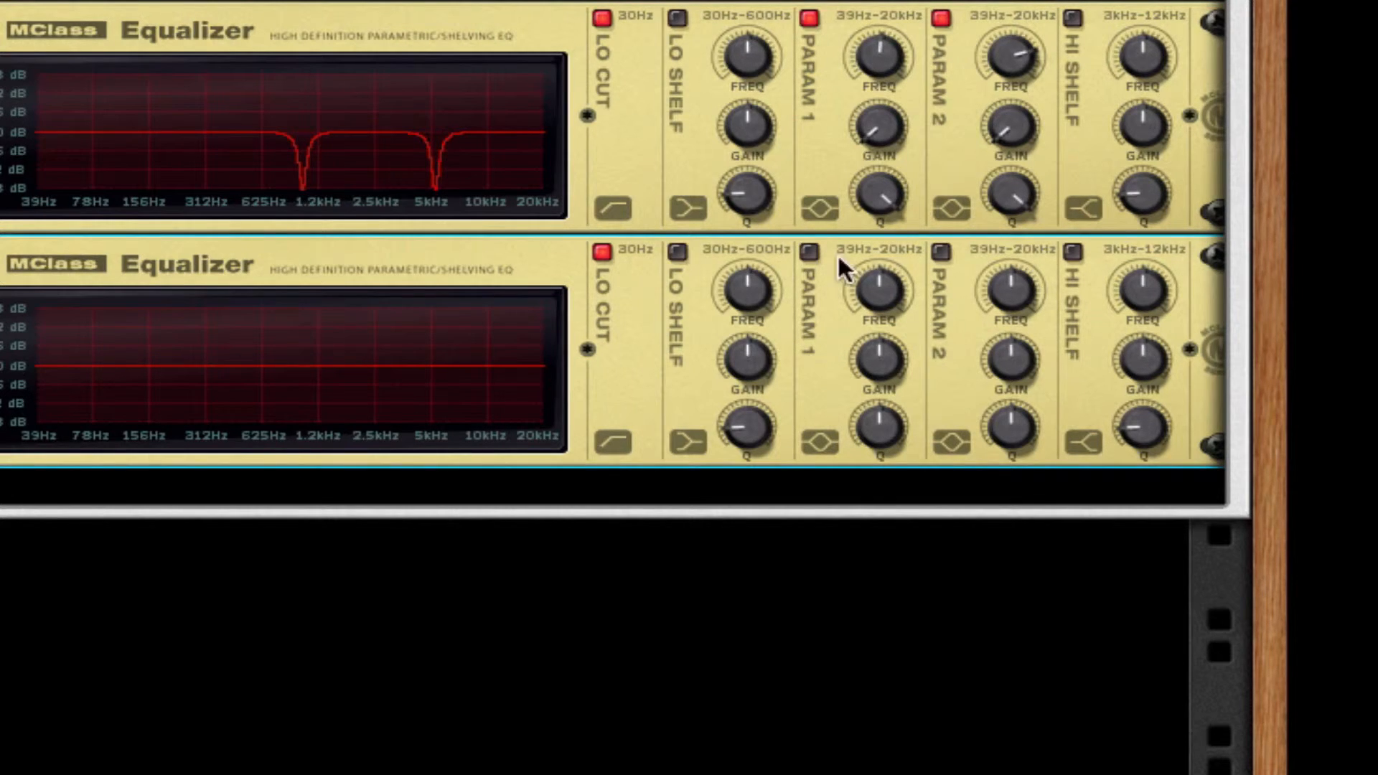
pyautogui.click(807, 251)
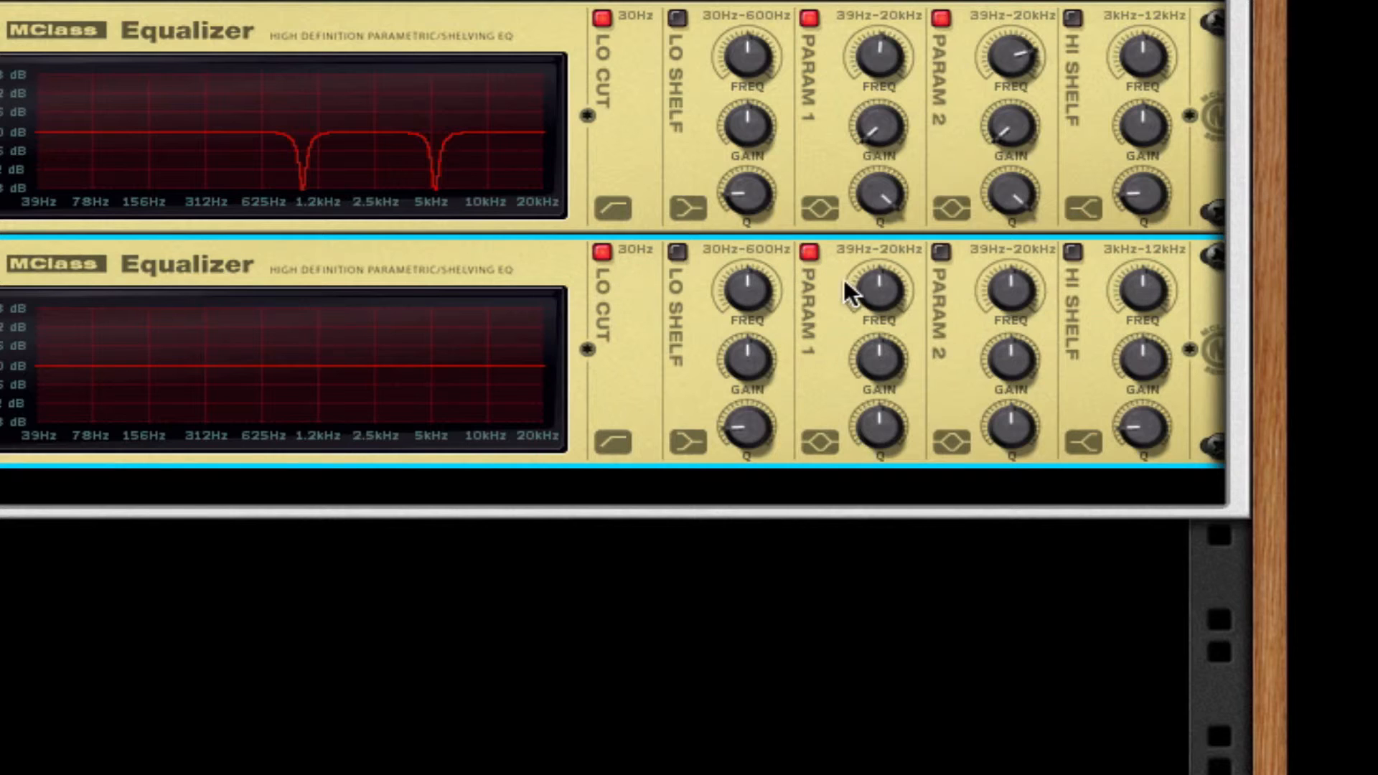
pyautogui.moveTo(859, 284); pyautogui.dragTo(851, 83)
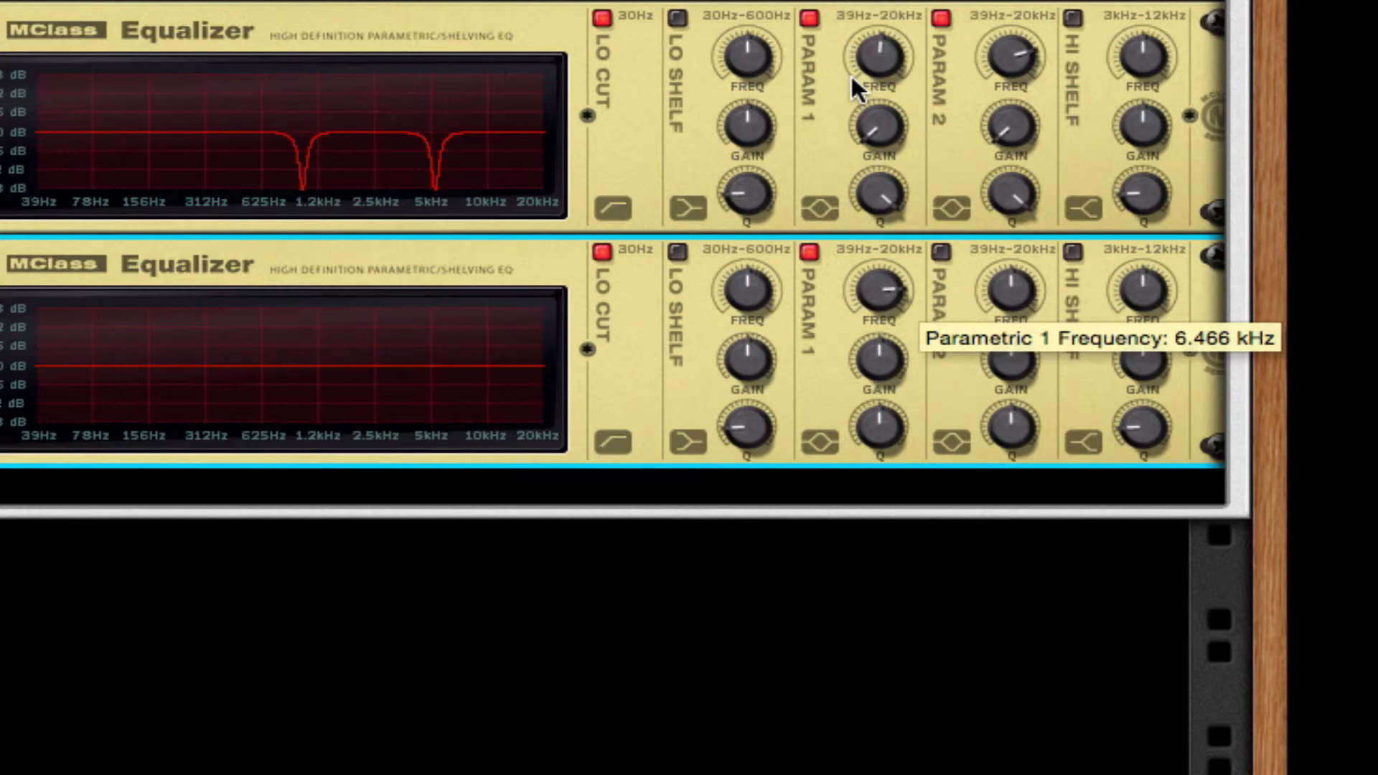
pyautogui.moveTo(899, 357); pyautogui.dragTo(1008, 723)
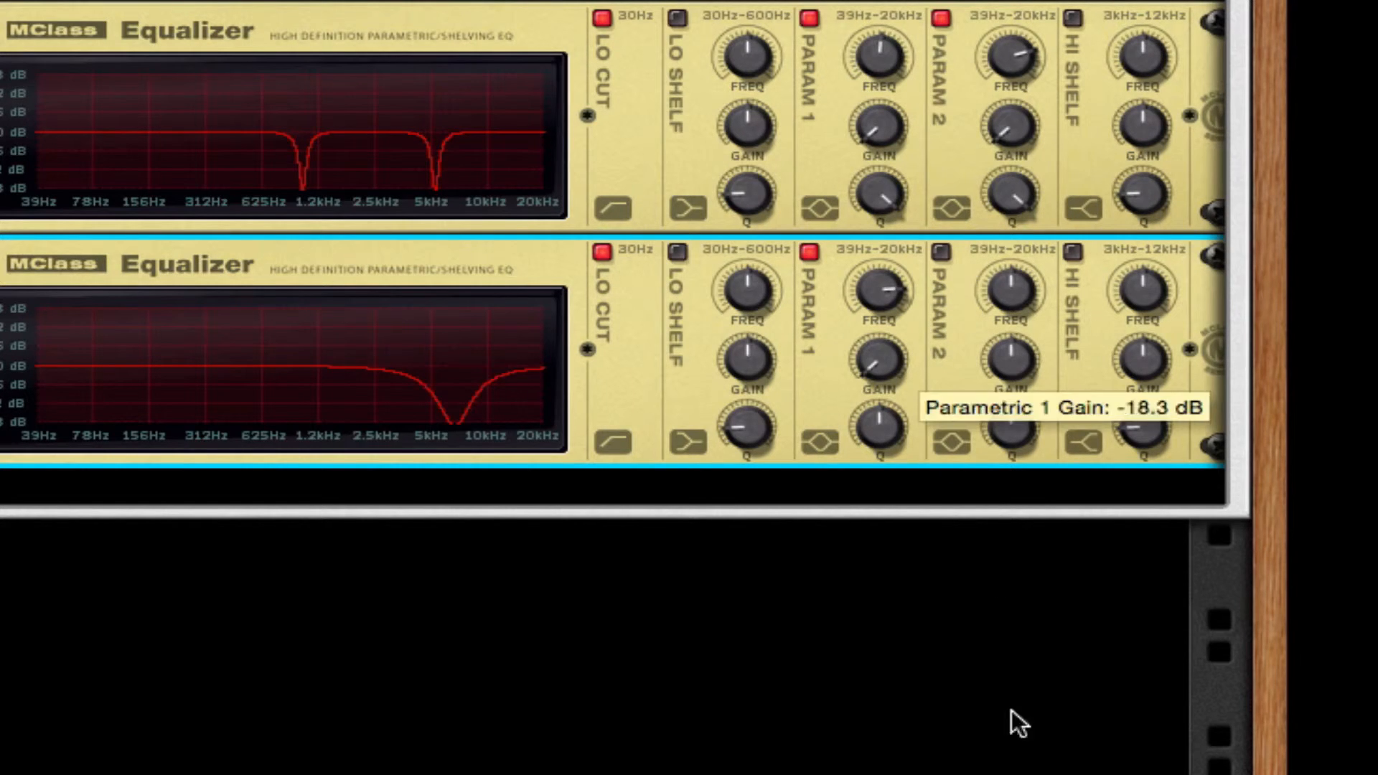
pyautogui.moveTo(858, 433); pyautogui.dragTo(858, 388)
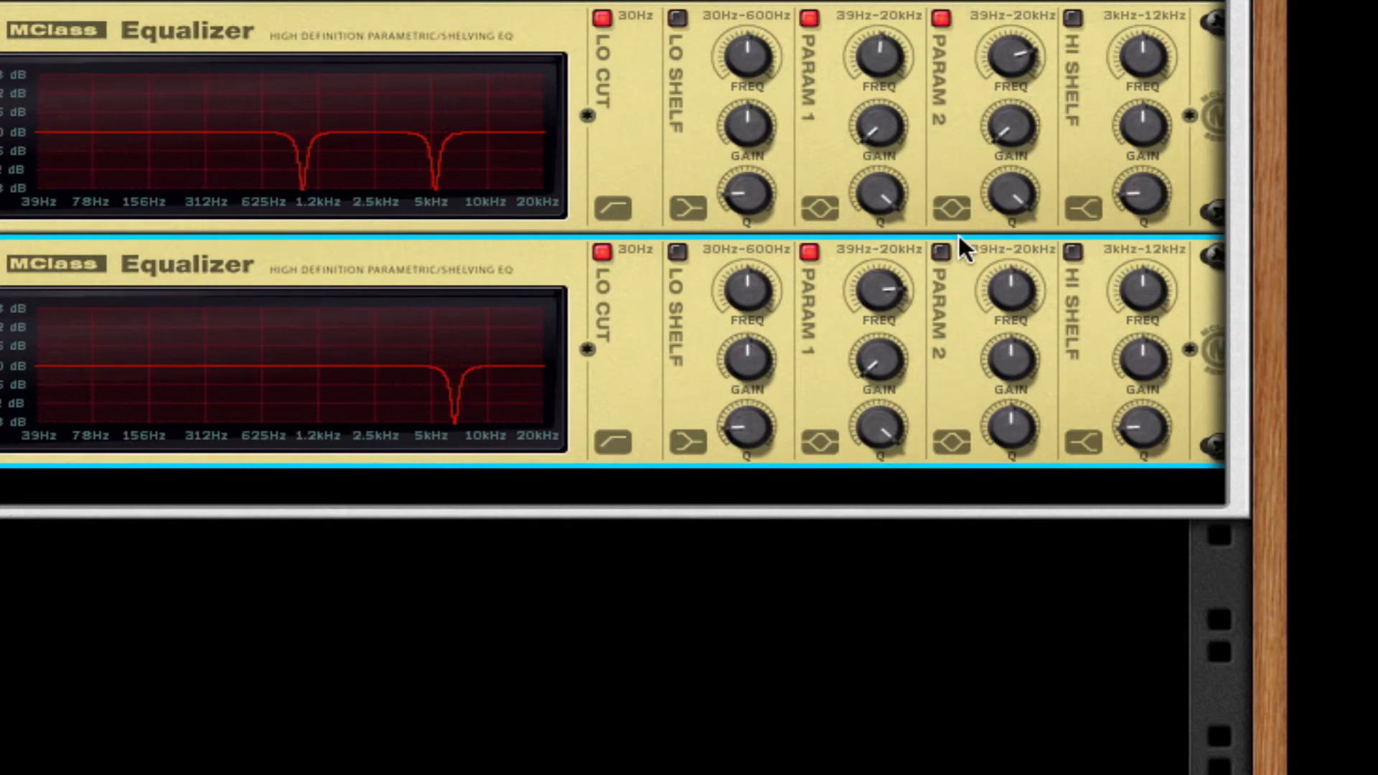
# - Enable Param 2 on the second equalizer as a narrow notch just above 156 Hz with -18.3 dB gain
pyautogui.click(940, 251)
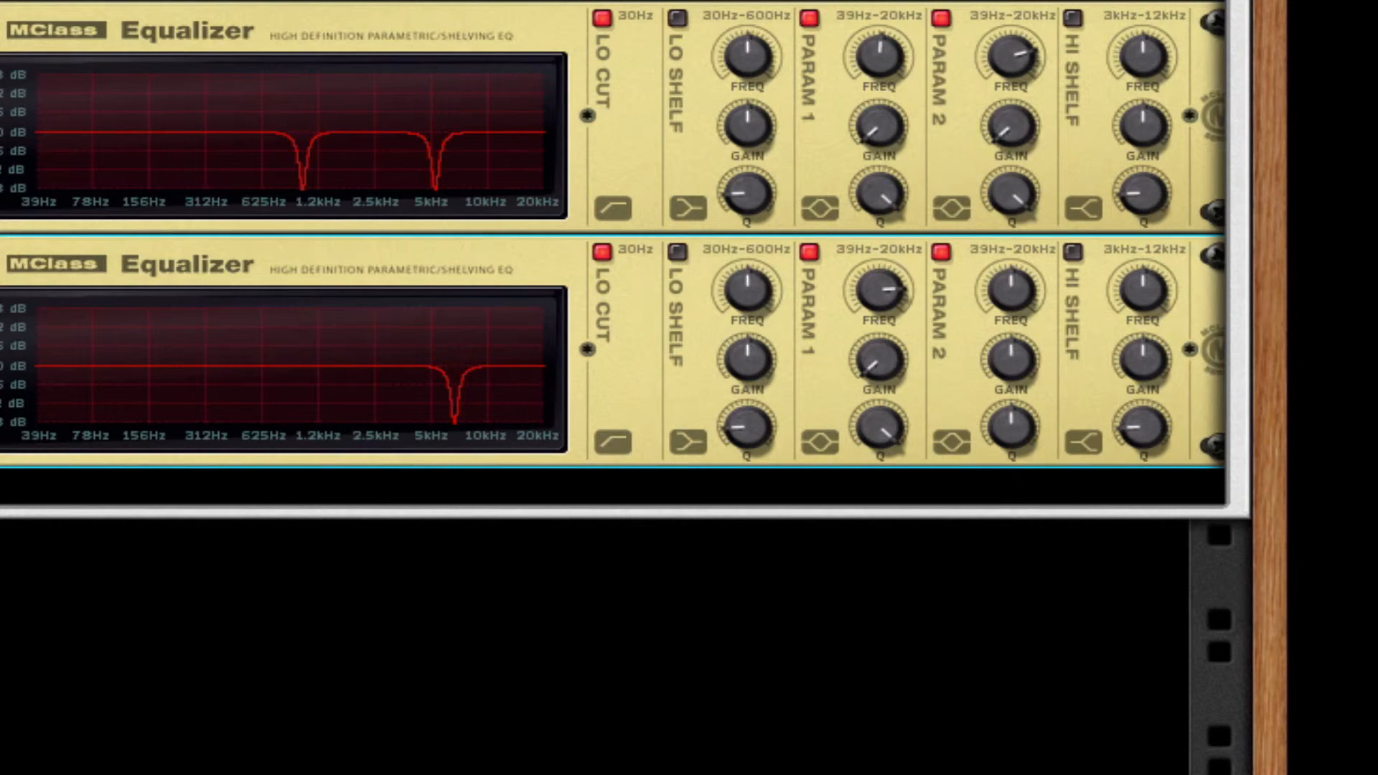
pyautogui.moveTo(995, 285)
pyautogui.mouseDown()
pyautogui.moveTo(989, 407)
pyautogui.moveTo(982, 351)
pyautogui.moveTo(1005, 307)
pyautogui.mouseUp()
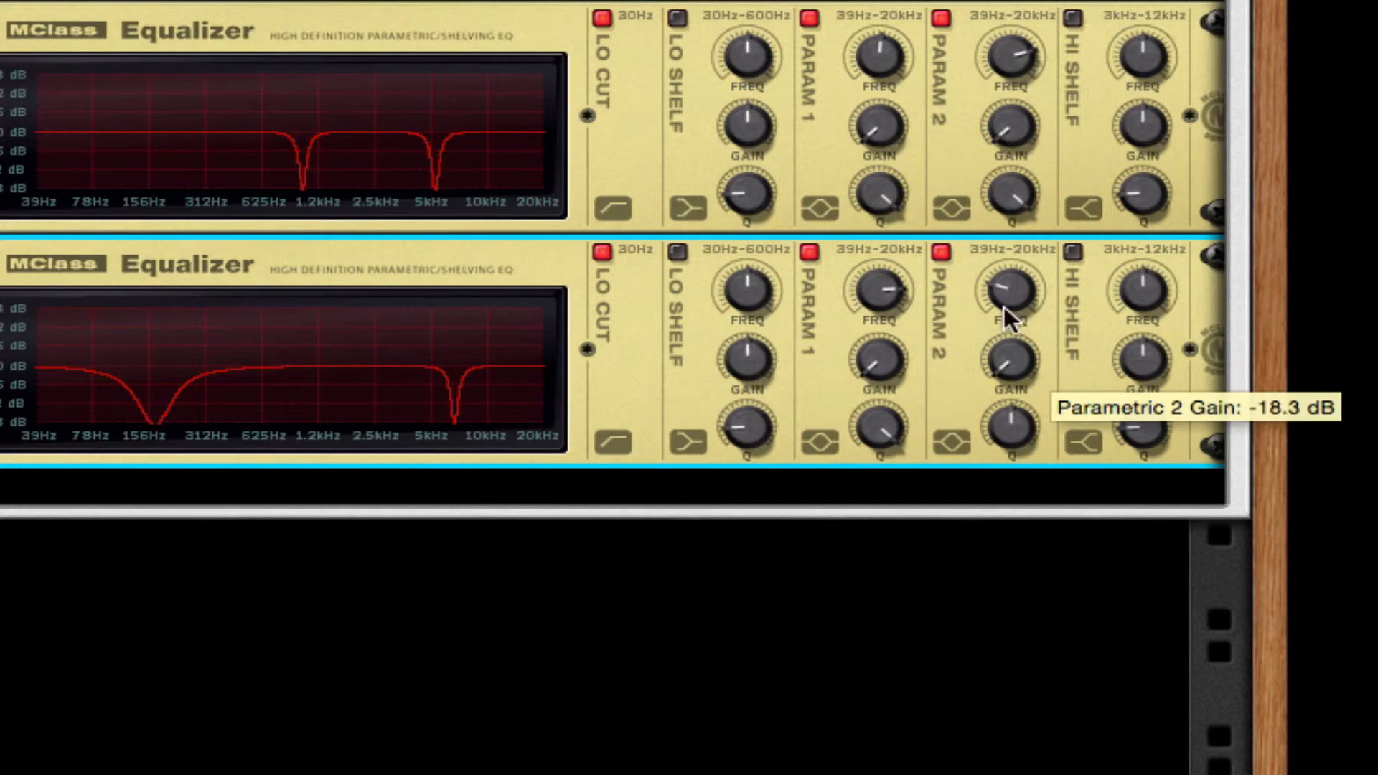
pyautogui.moveTo(1010, 425); pyautogui.dragTo(1053, 7)
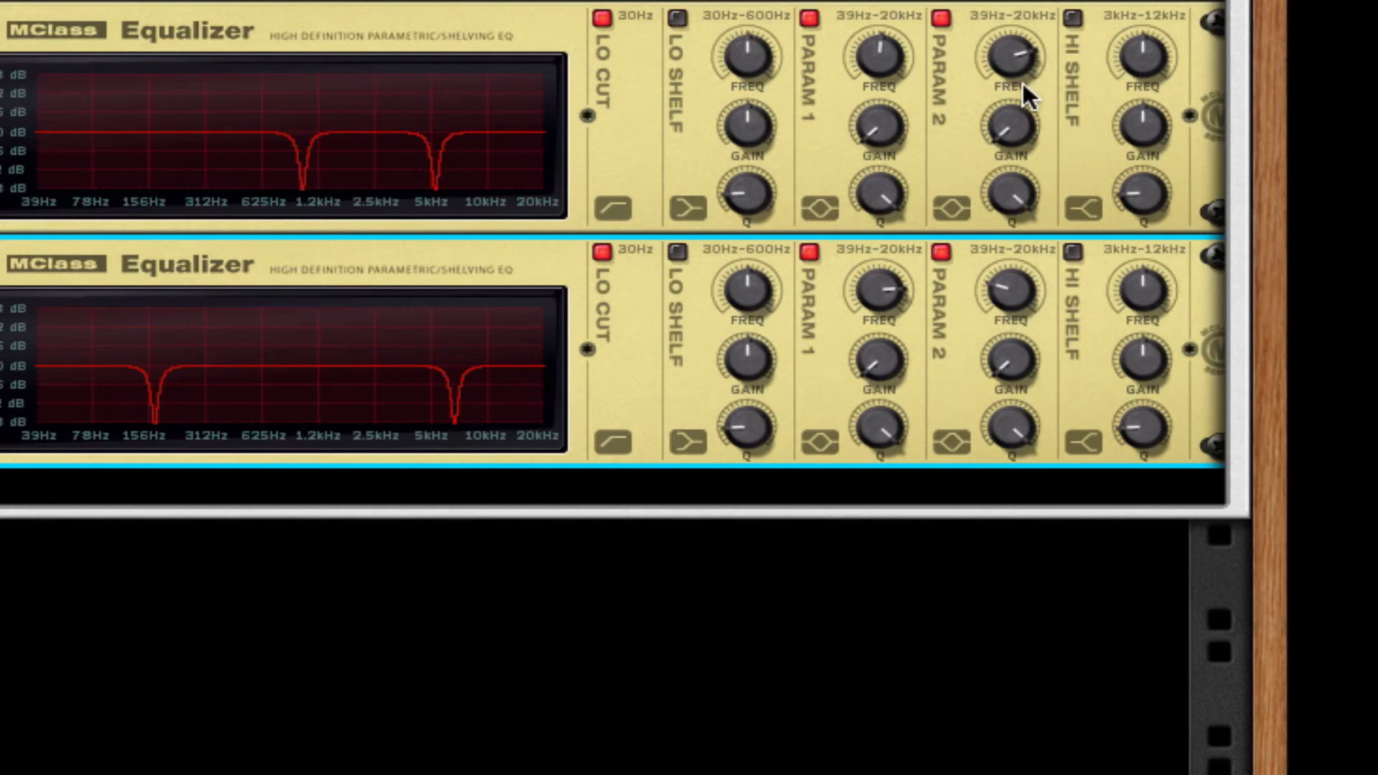
# - Enable the high shelf on the second equalizer with its frequency fully up and its gain slightly raised
pyautogui.click(1070, 254)
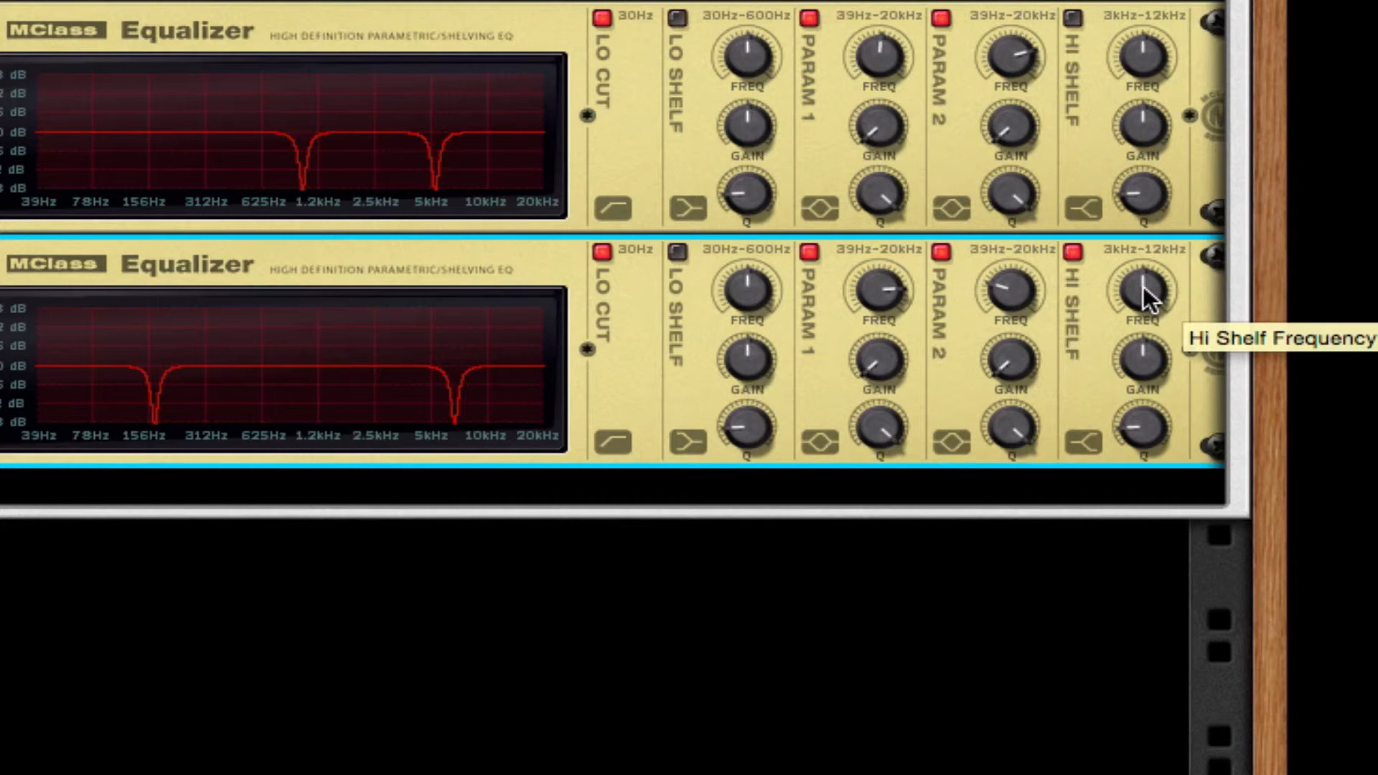
pyautogui.moveTo(1145, 295); pyautogui.dragTo(1146, 244)
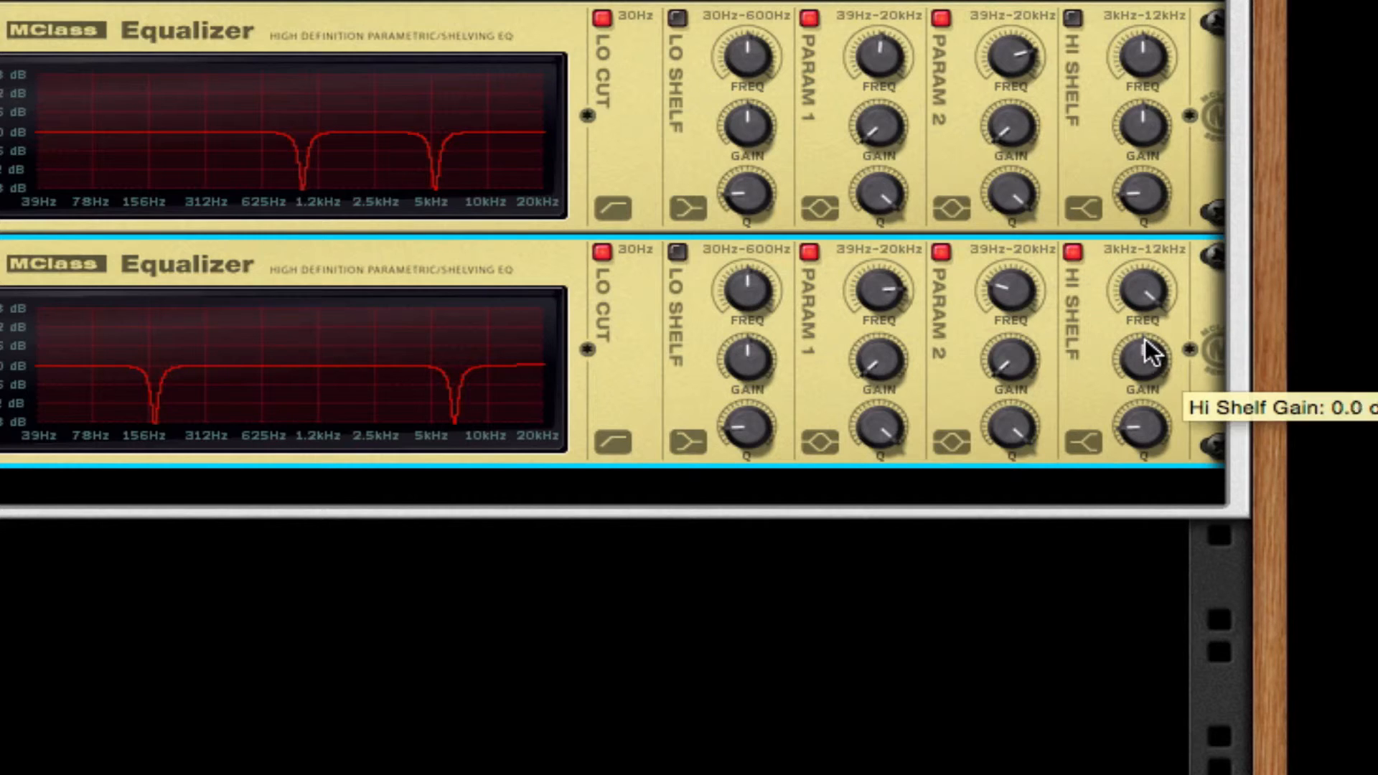
pyautogui.moveTo(1144, 339); pyautogui.dragTo(1146, 334)
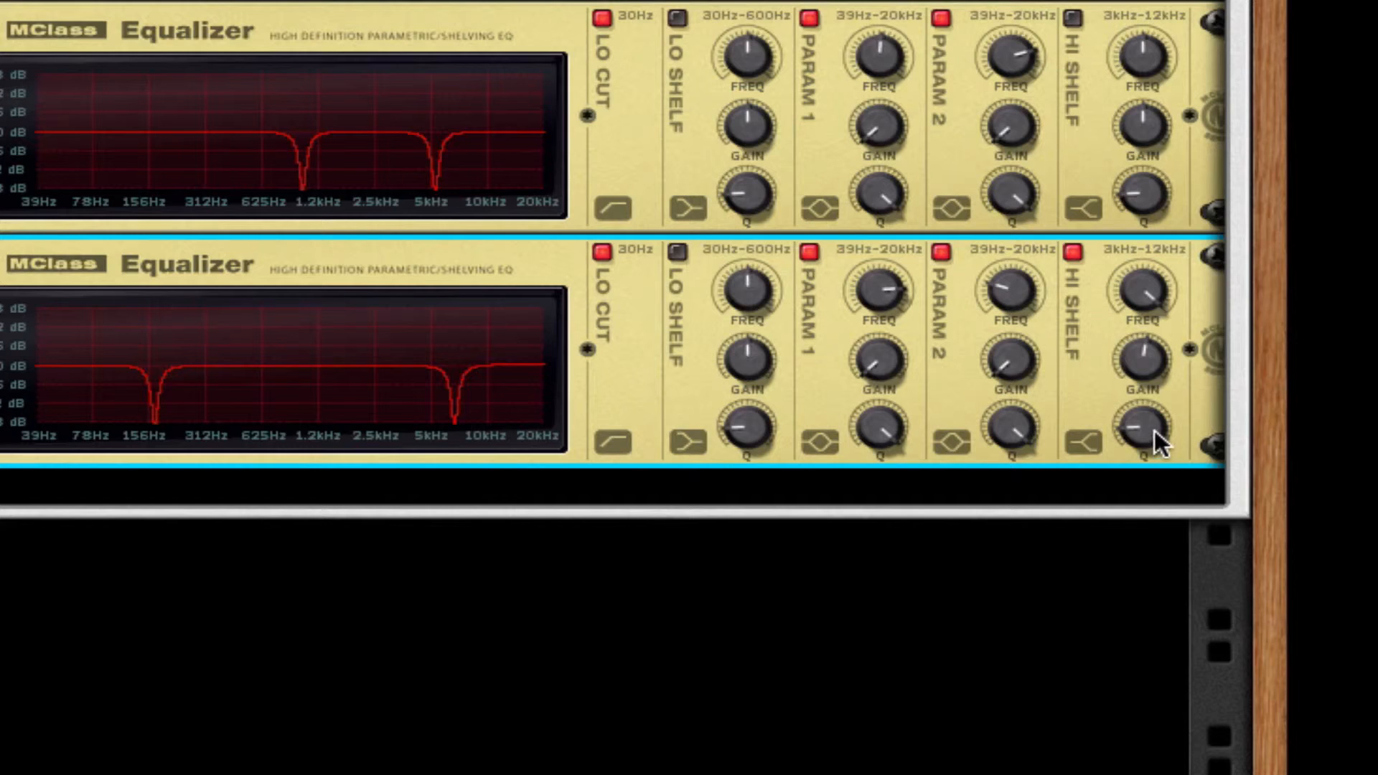
# - Turn the second equalizer's high-shelf Q fully up and add an MClass Maximizer after that equalizer
pyautogui.moveTo(1148, 429); pyautogui.dragTo(1148, 402)
pyautogui.rightClick(935, 394)
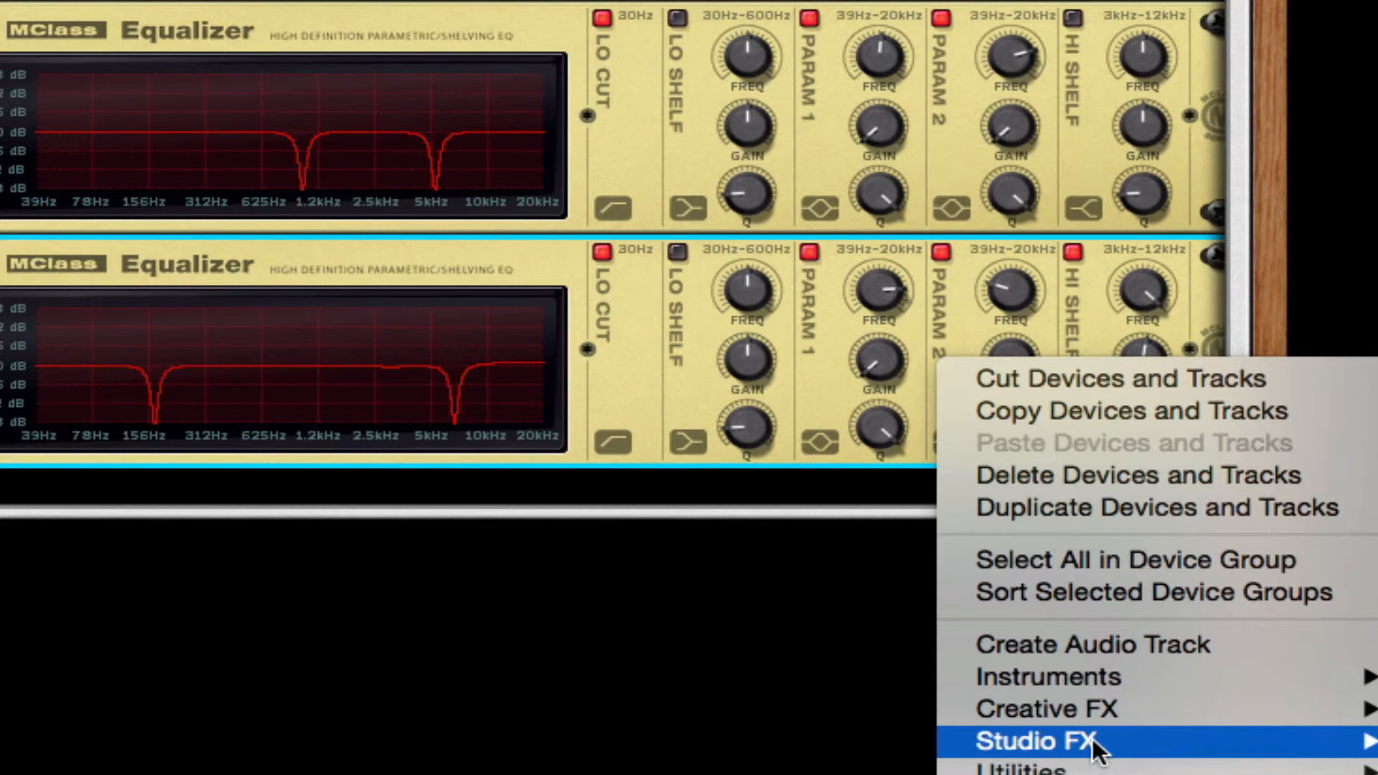
pyautogui.click(1376, 761)
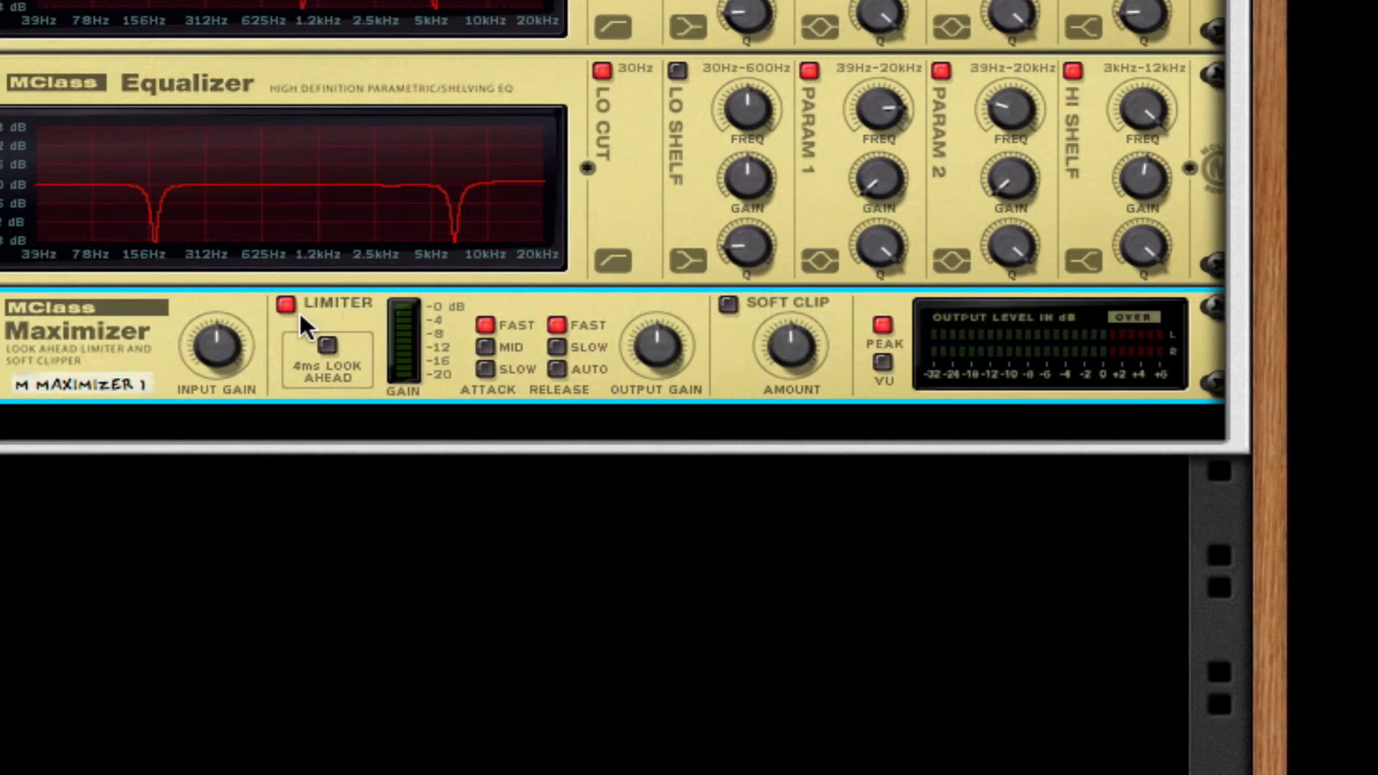
# - Configure the Maximizer with its limiter off, release on Auto, and Soft Clip enabled with the amount fully up
pyautogui.click(287, 306)
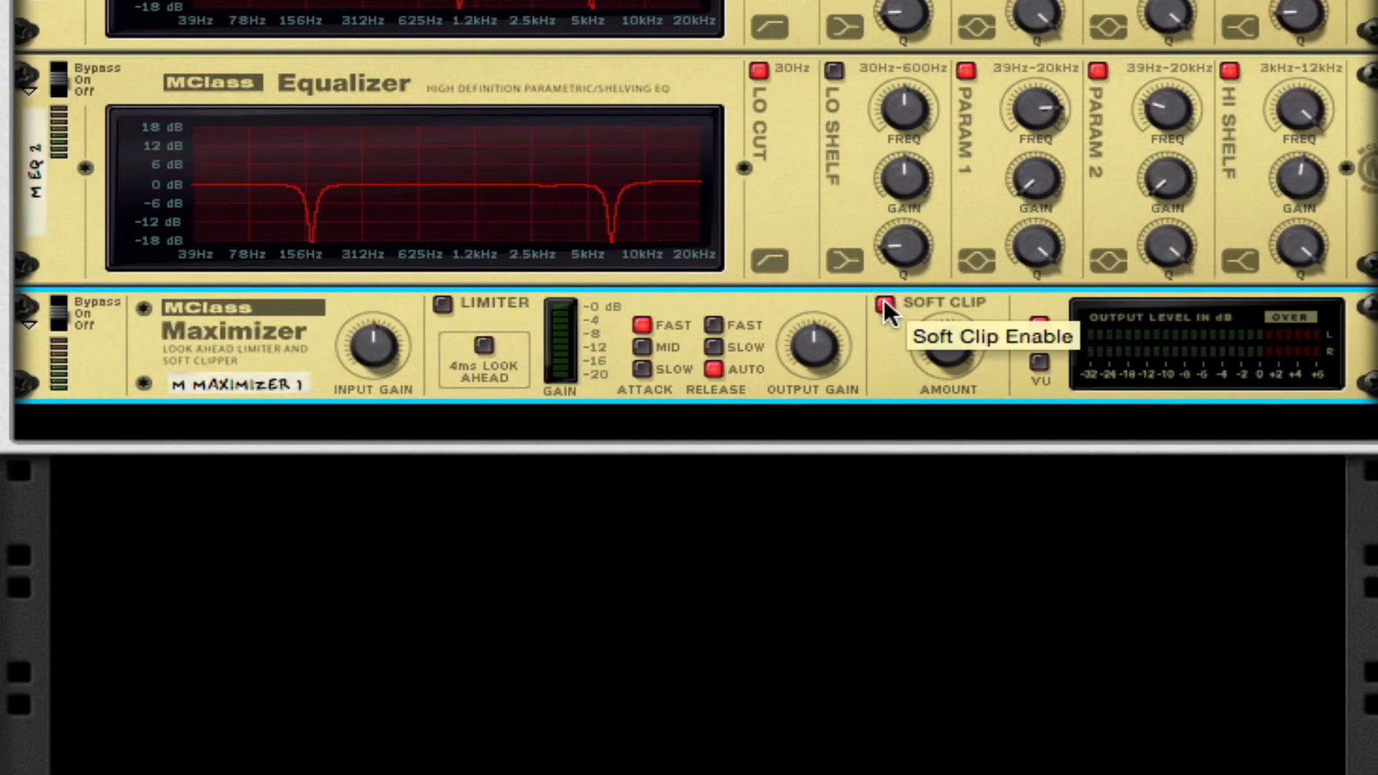
pyautogui.click(884, 305)
pyautogui.moveTo(959, 357); pyautogui.dragTo(976, 287)
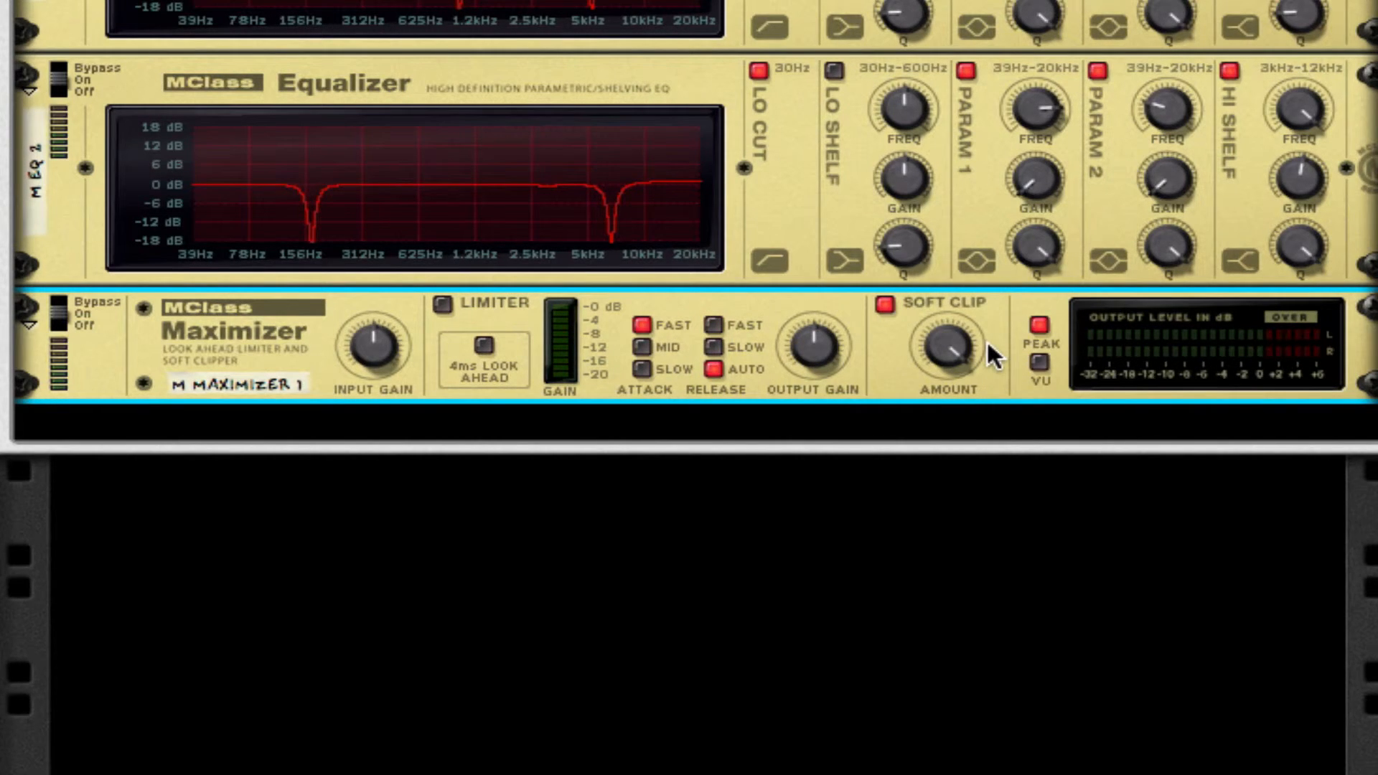
# - Audition the patch through the Maximizer and lower the Maximizer's output gain moderately below its centre position
pyautogui.press('space')
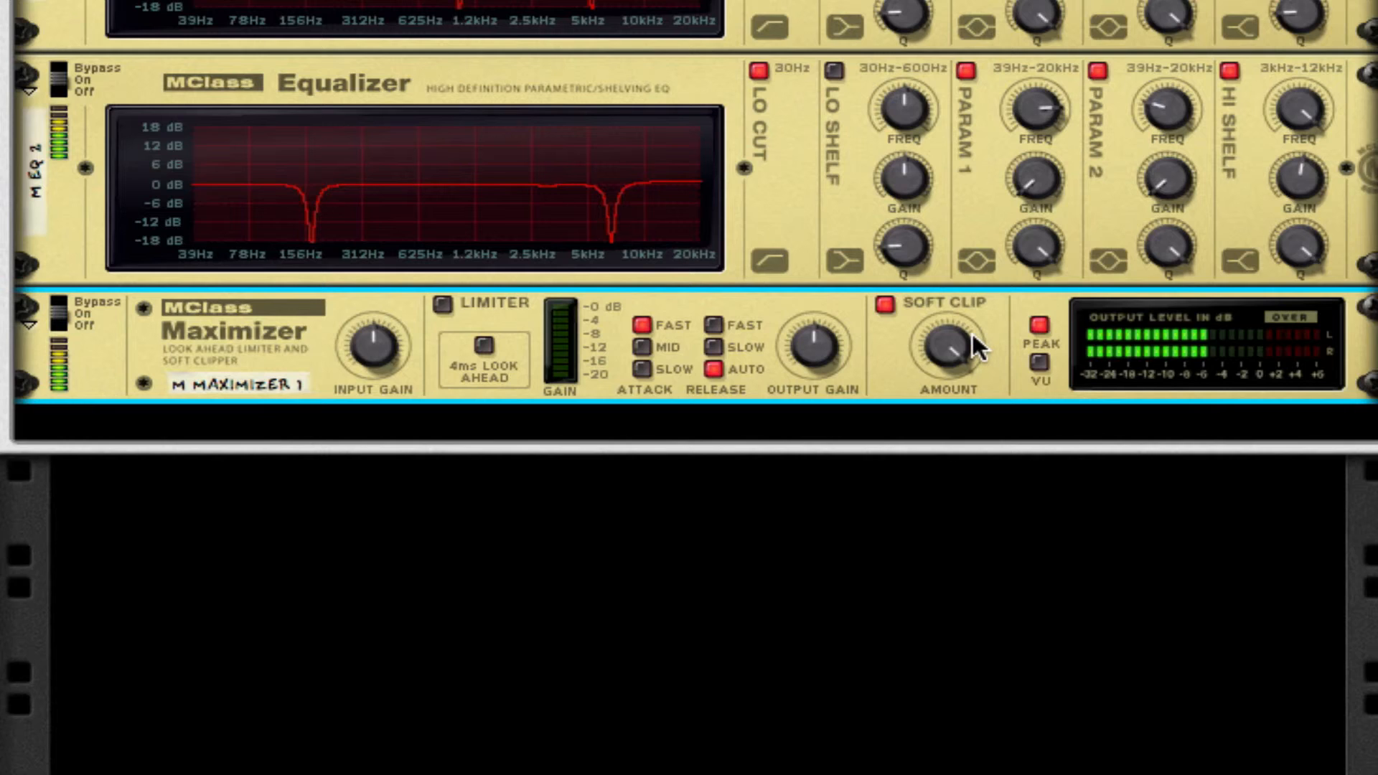
pyautogui.press('space')
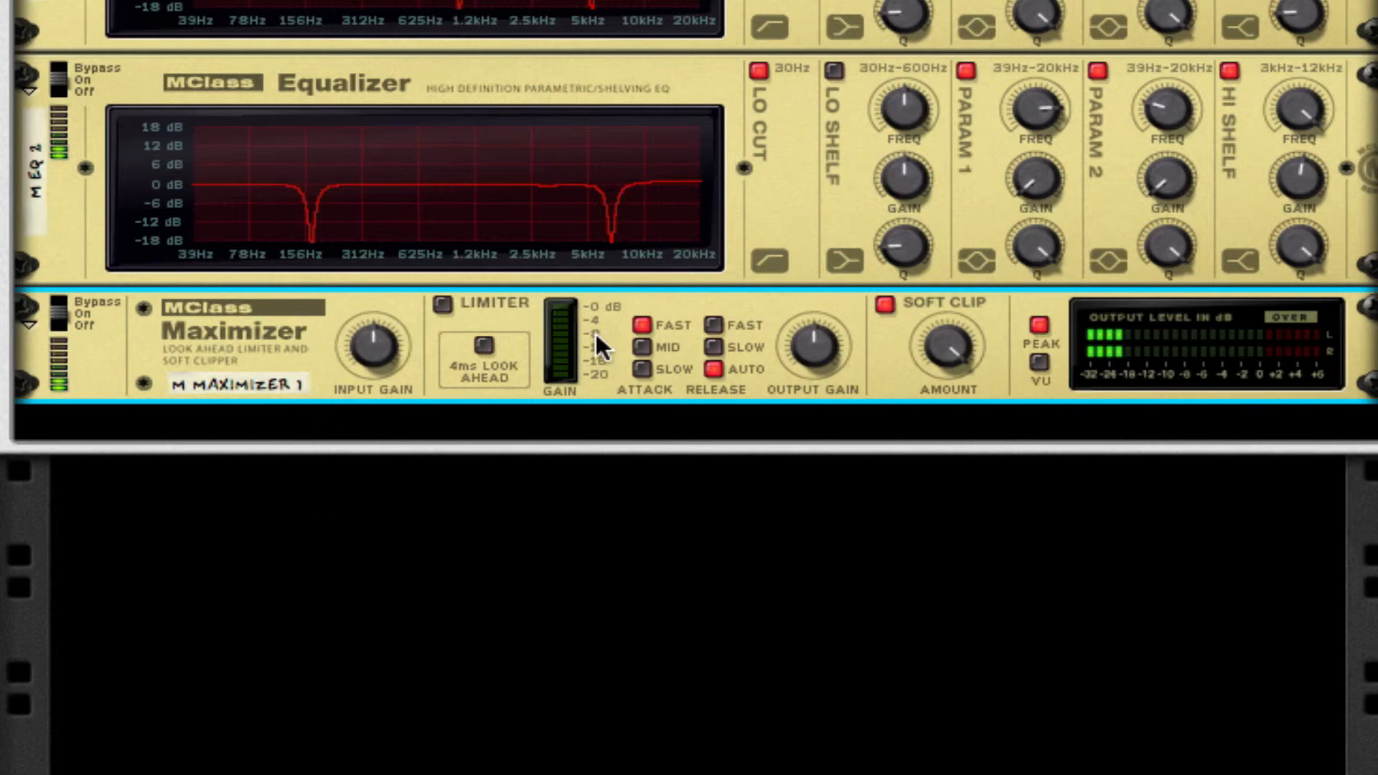
pyautogui.moveTo(824, 343); pyautogui.dragTo(806, 408)
pyautogui.press('space')
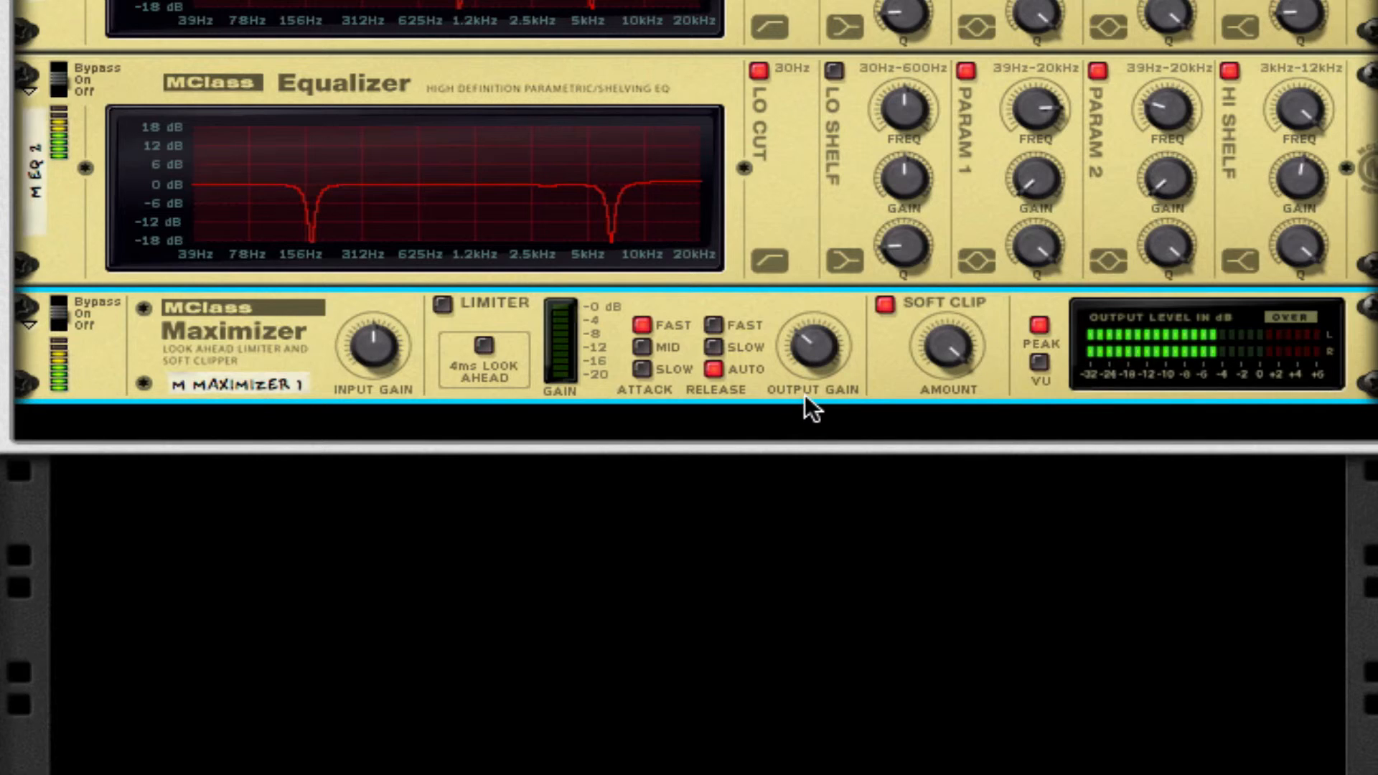
# - Review the device chain from the Combinator controls through Malström, RV7000, Pulveriser and Scream 4, including Malström's mod wheel to index amount
pyautogui.scroll(6, 803, 394)
pyautogui.scroll(5, 804, 393)
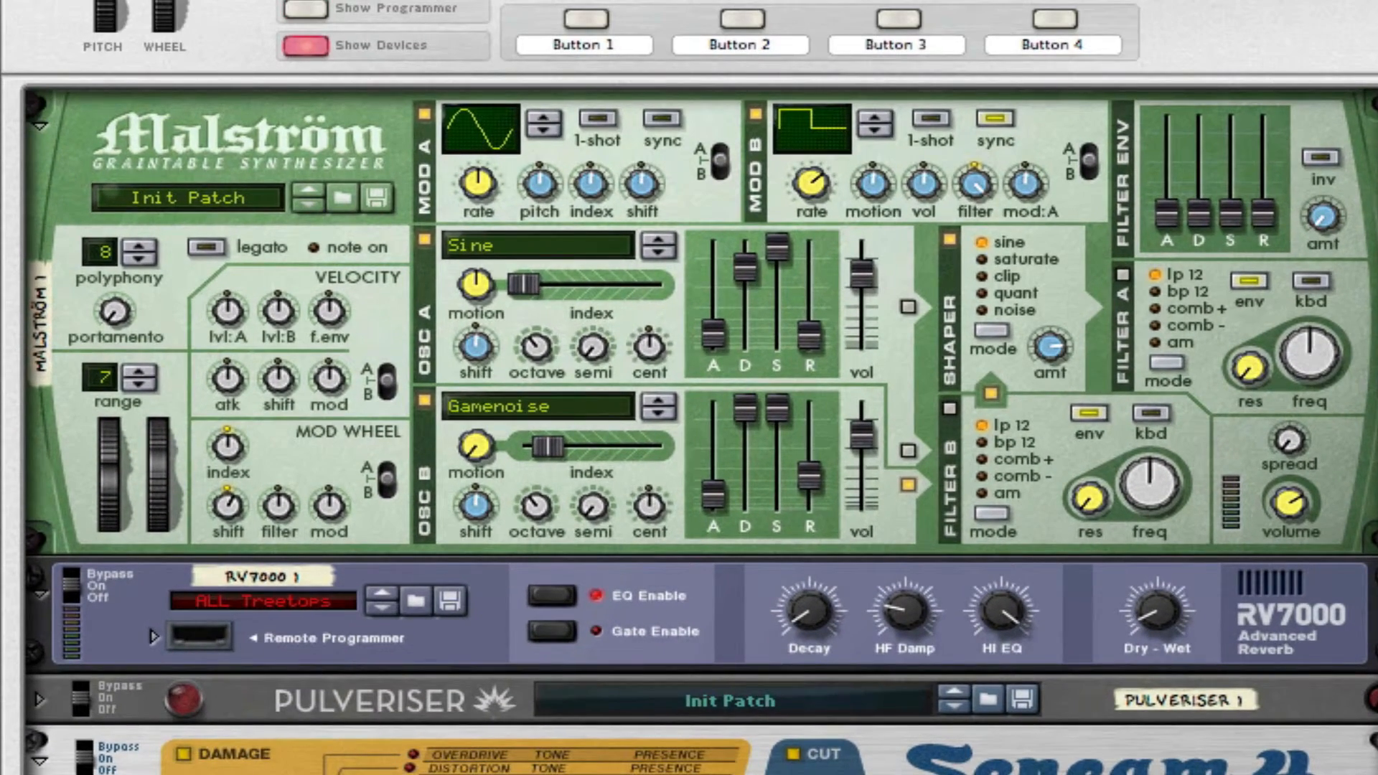
pyautogui.scroll(3, 151, 410)
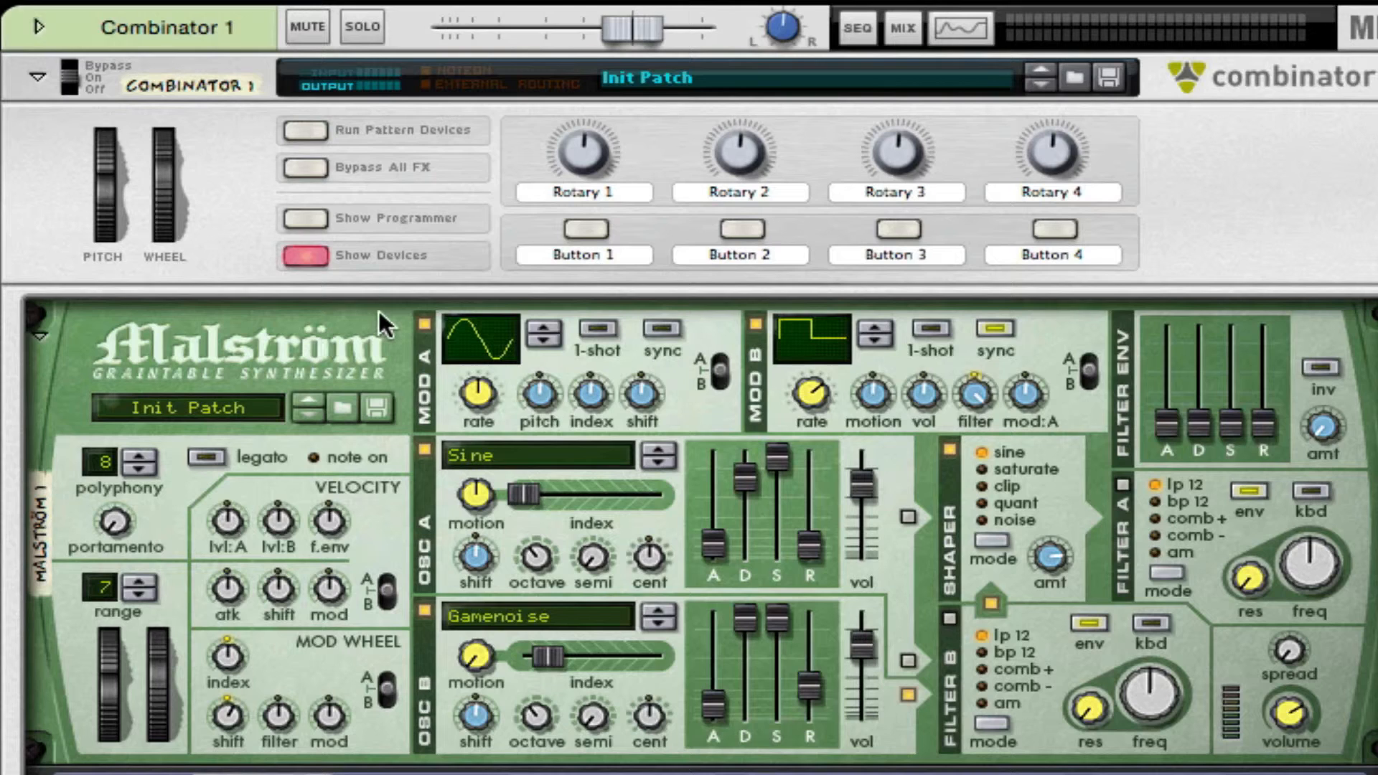
pyautogui.scroll(-2, 379, 311)
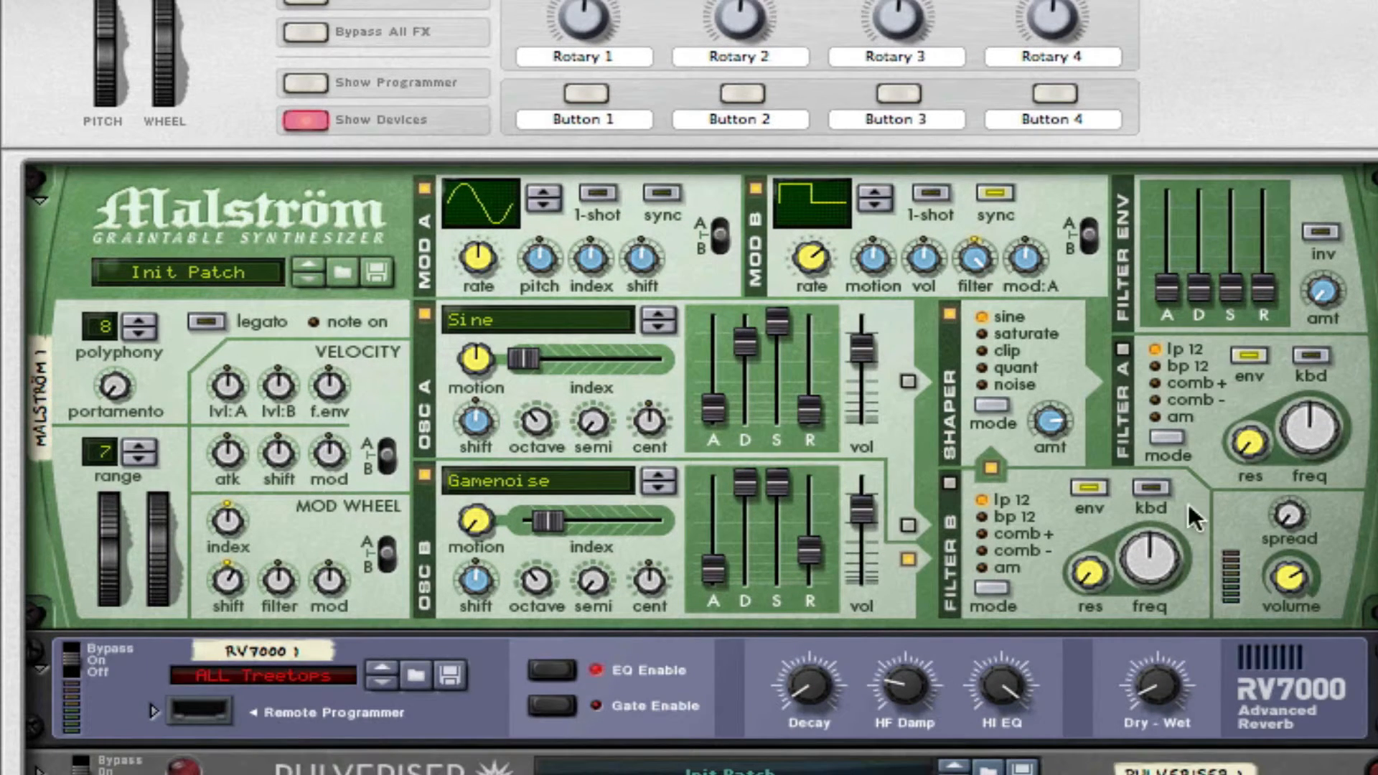
pyautogui.scroll(-2, 1288, 606)
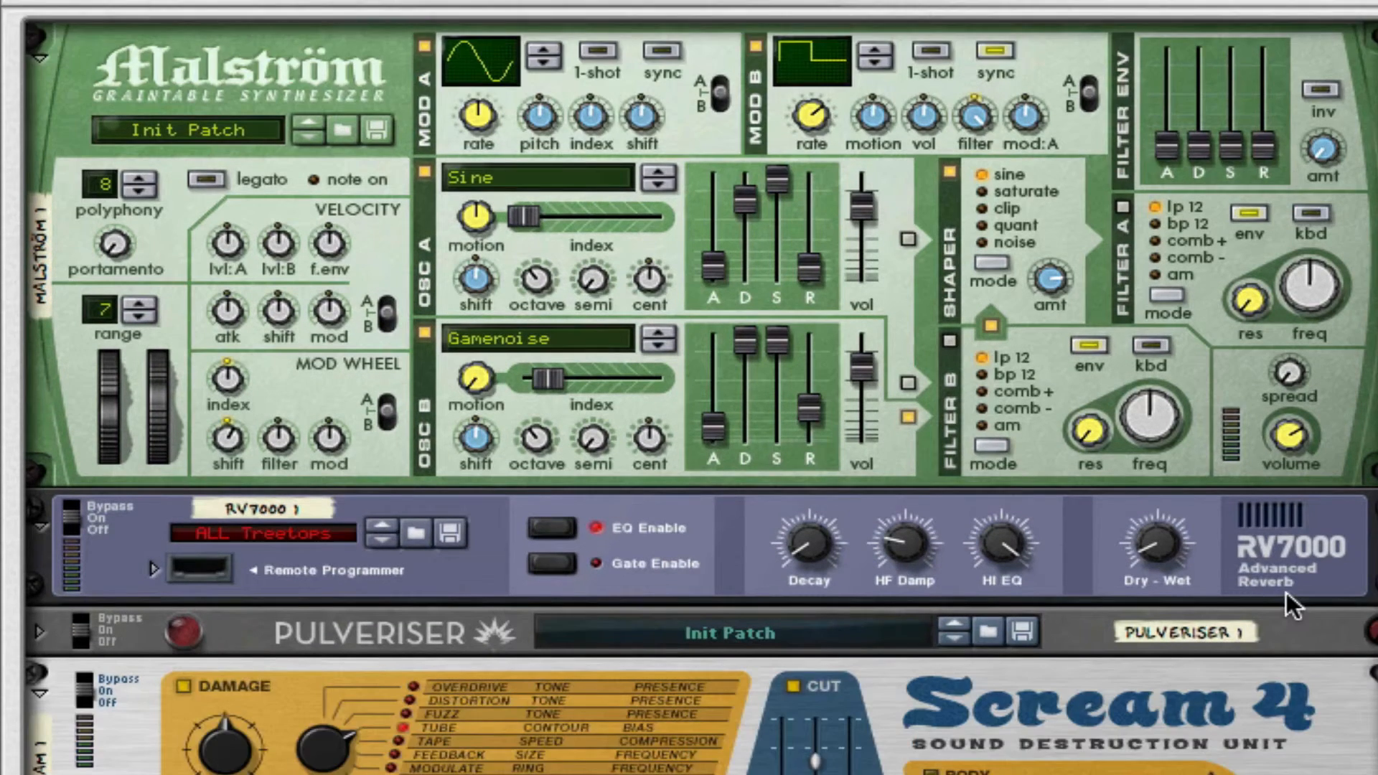
pyautogui.scroll(-3, 1285, 594)
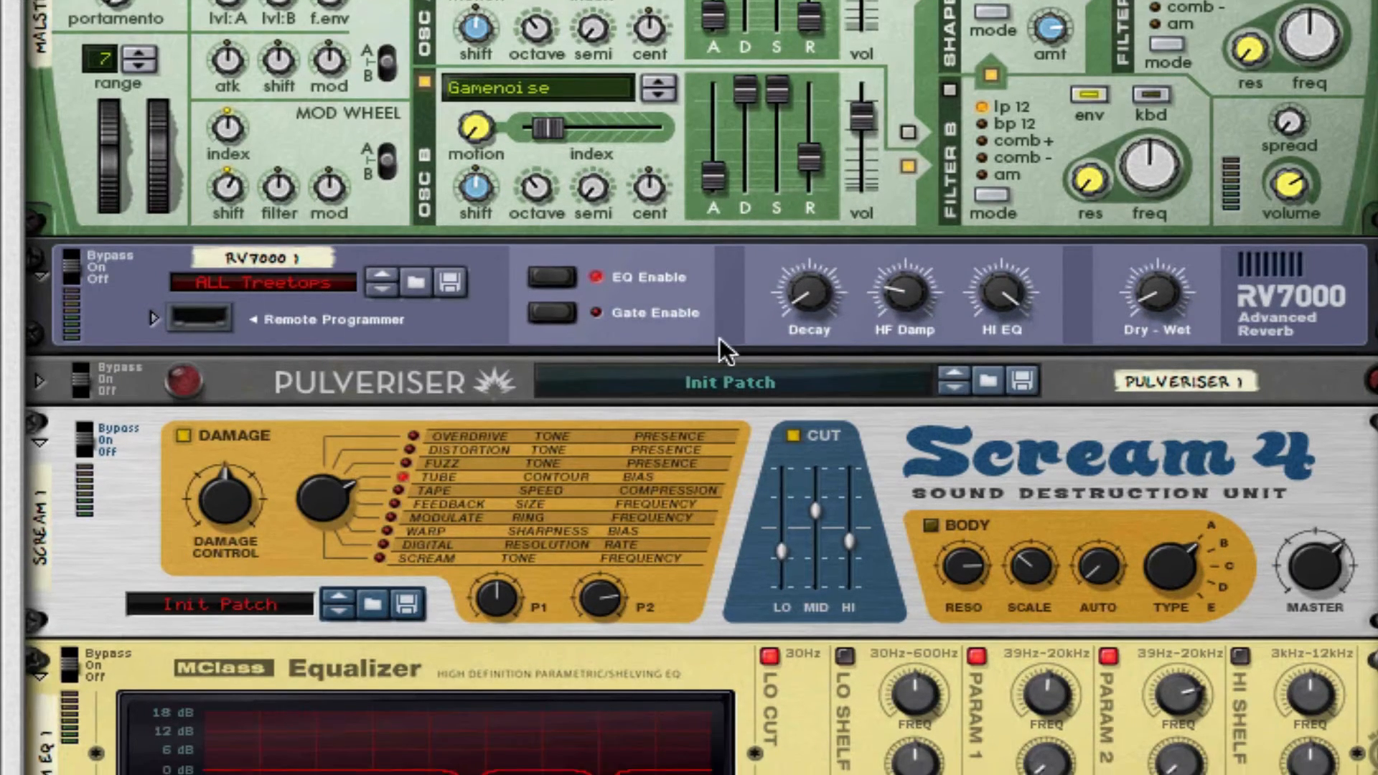
pyautogui.scroll(-1, 719, 338)
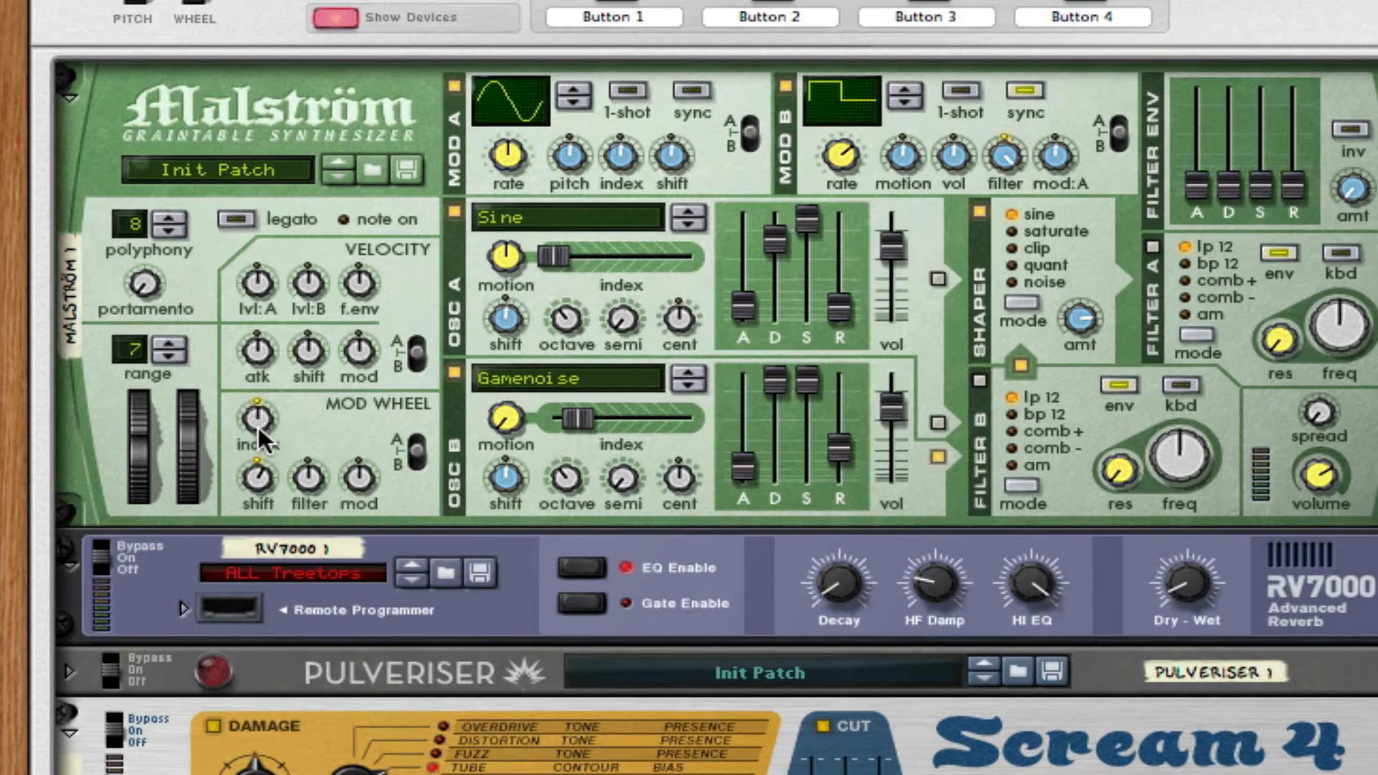
pyautogui.moveTo(258, 420)
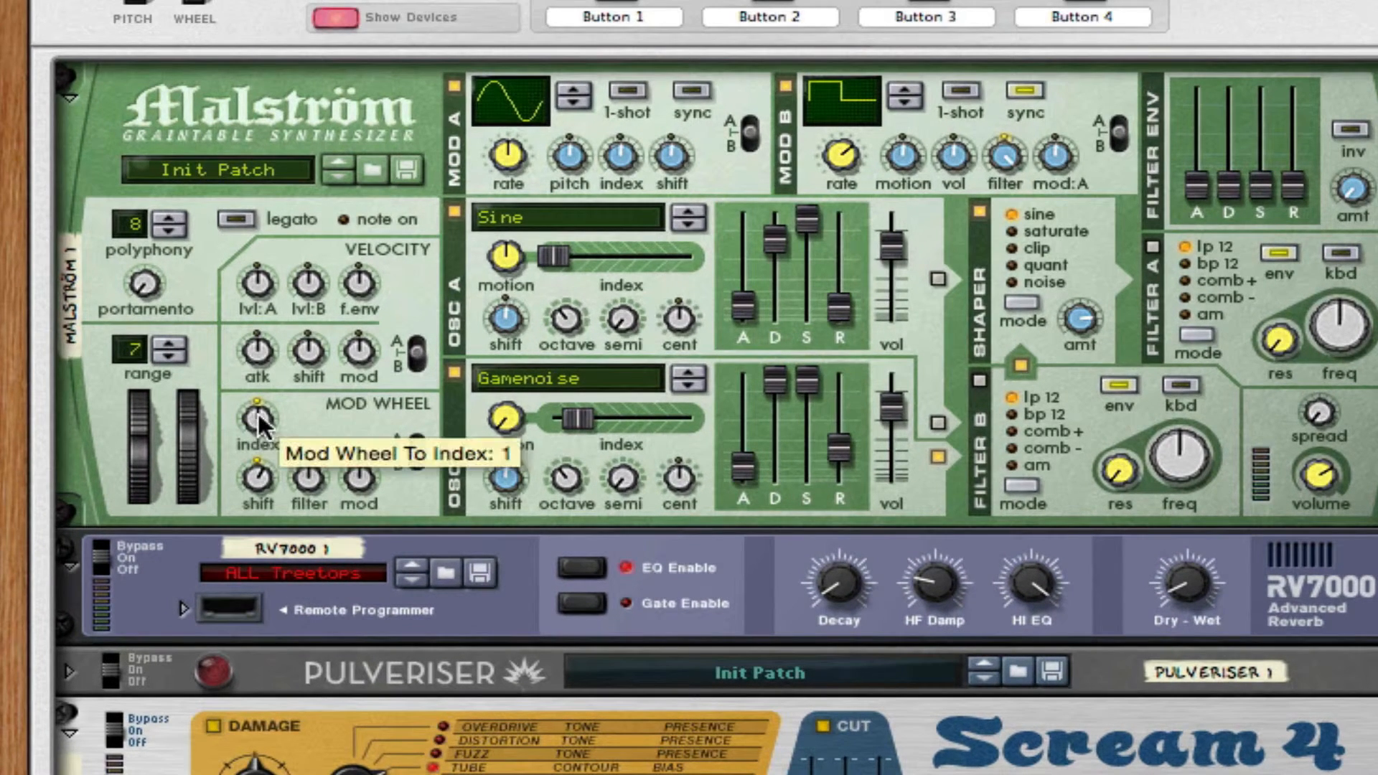